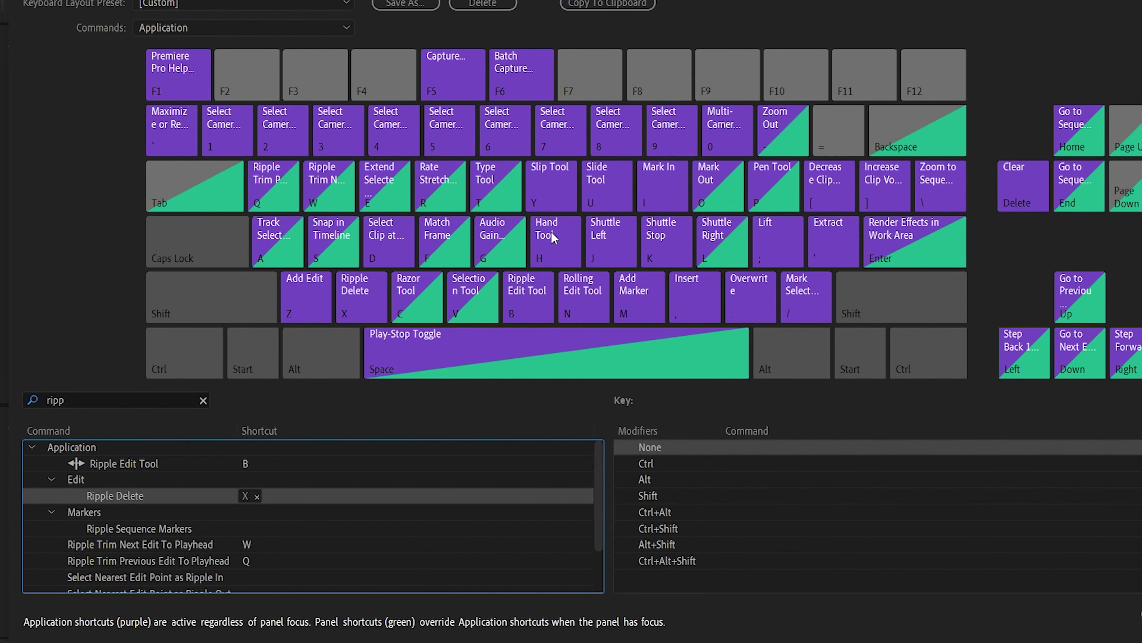
- Add H as a second keyboard shortcut for Ripple Delete
{"action": "key", "text": "h"}
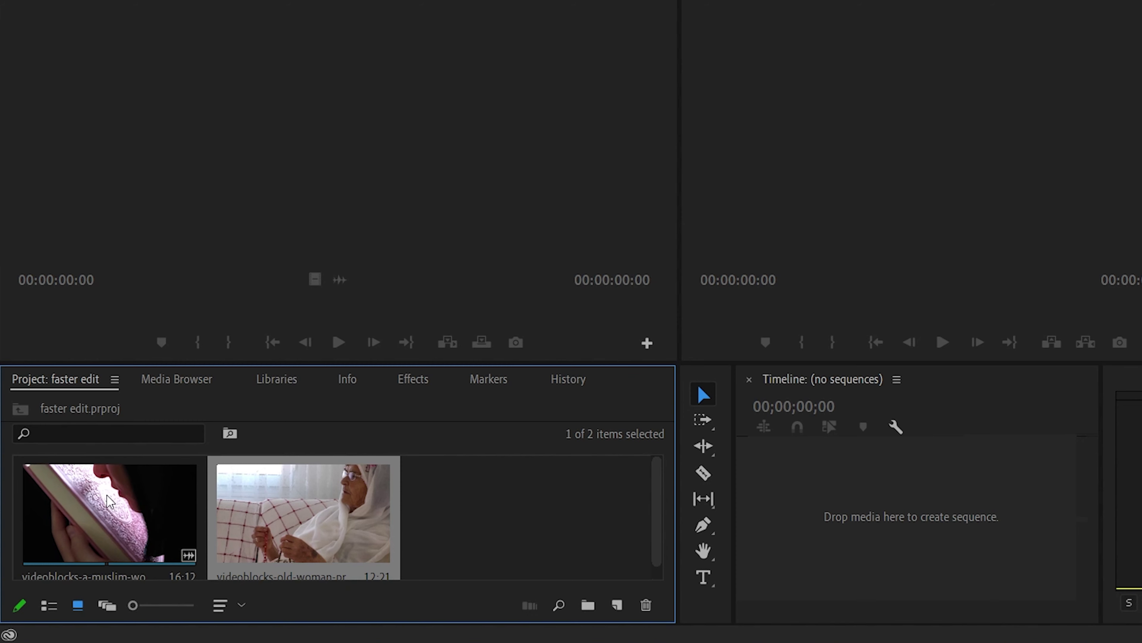
- Preview the book clip in the source viewer, replaying it at increasing speeds with L
{"action": "double_click", "coordinate": [109, 501]}
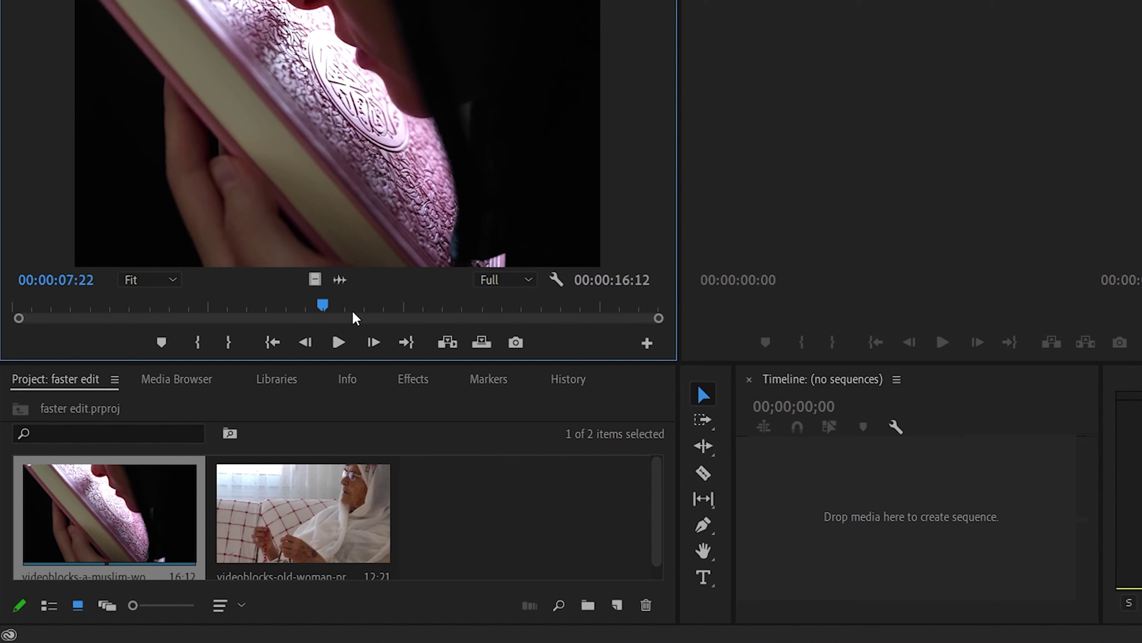
{"action": "key", "text": "space"}
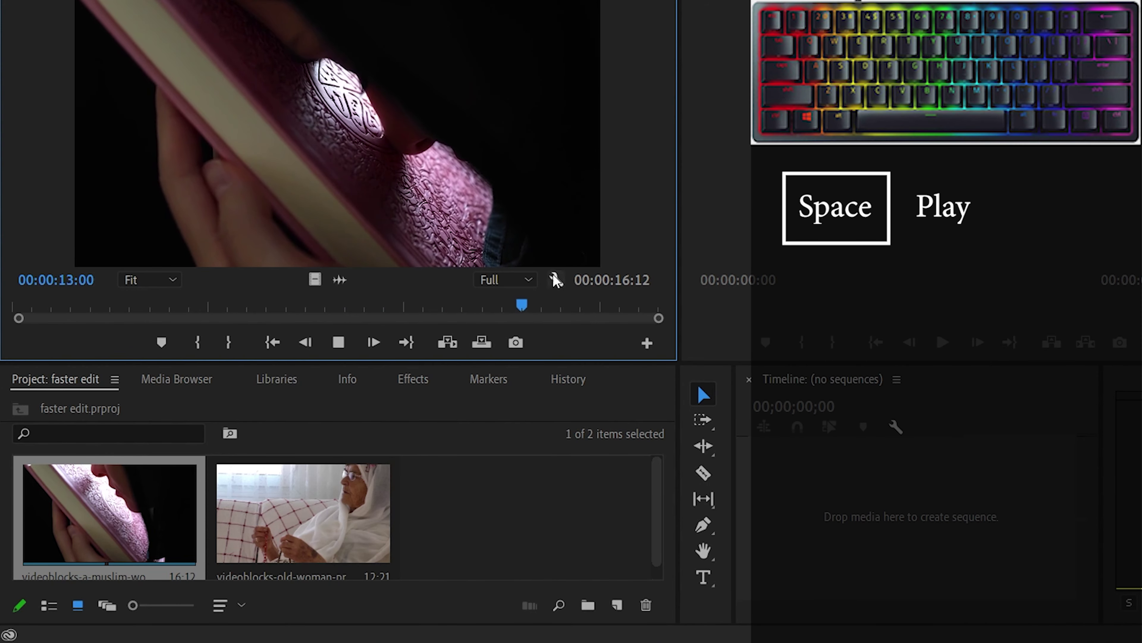
{"action": "left_click", "coordinate": [342, 344]}
{"action": "key", "text": "l"}
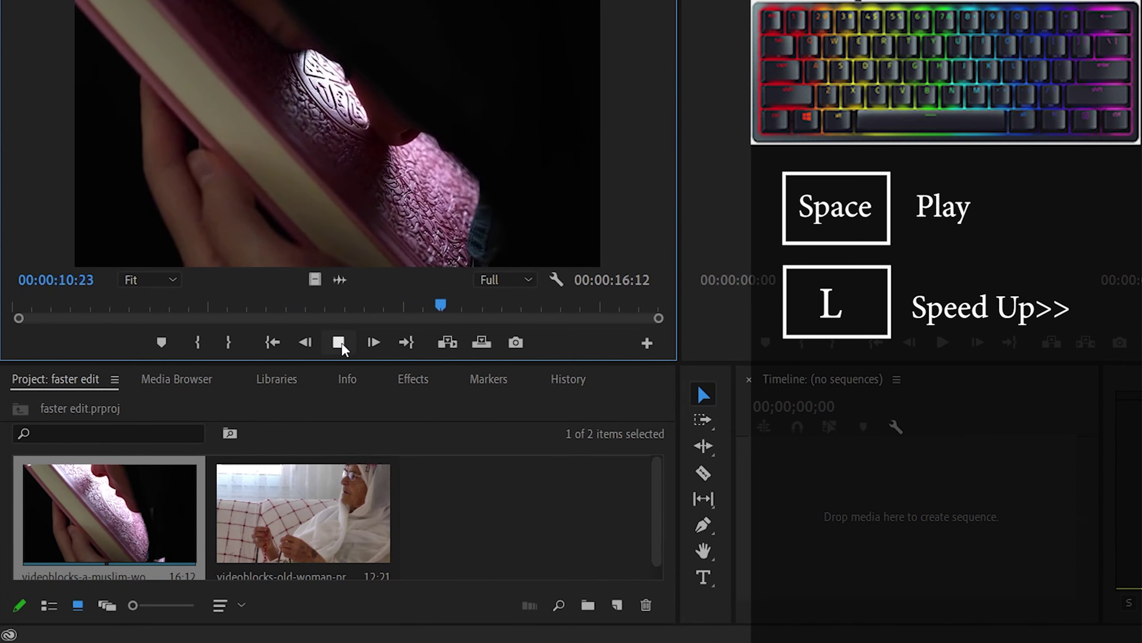
{"action": "key", "text": "space"}
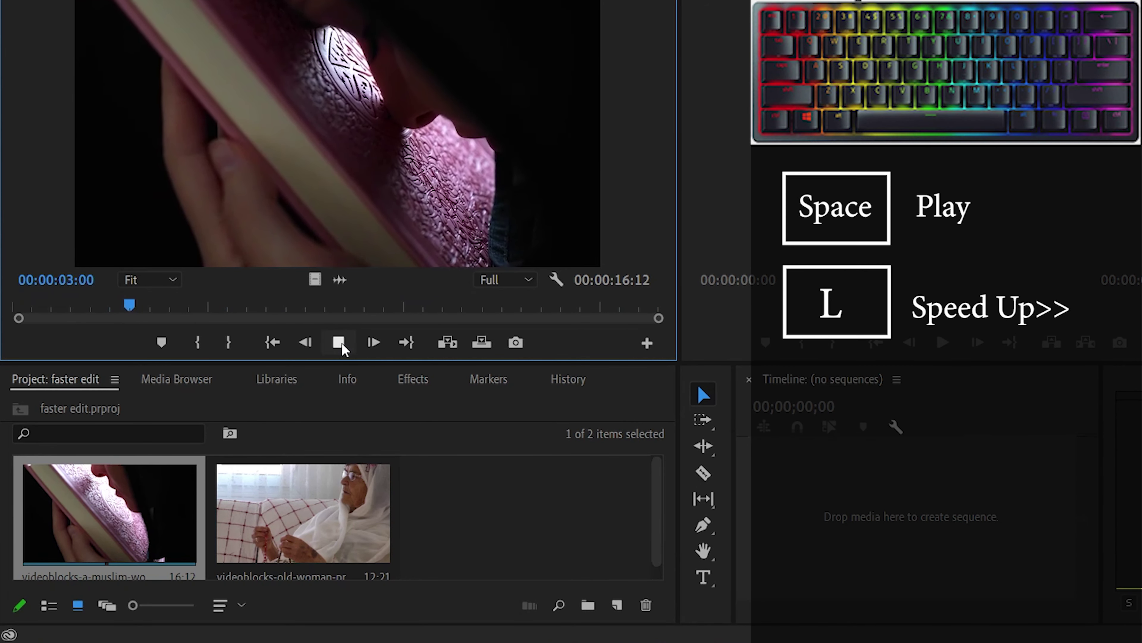
{"action": "key", "text": "l"}
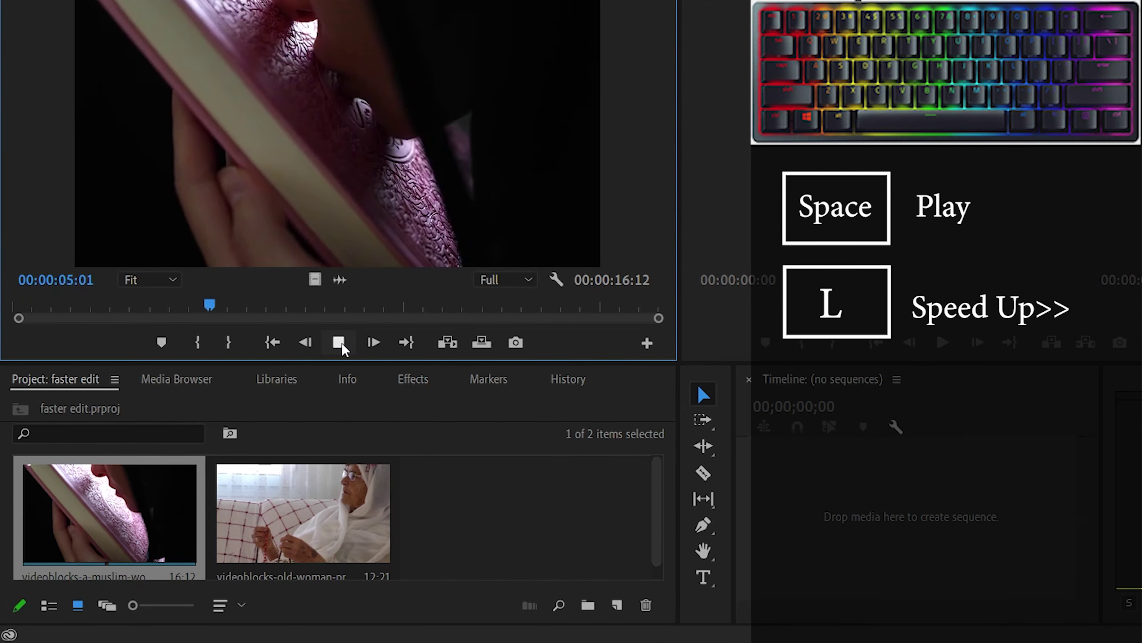
{"action": "key", "text": "l"}
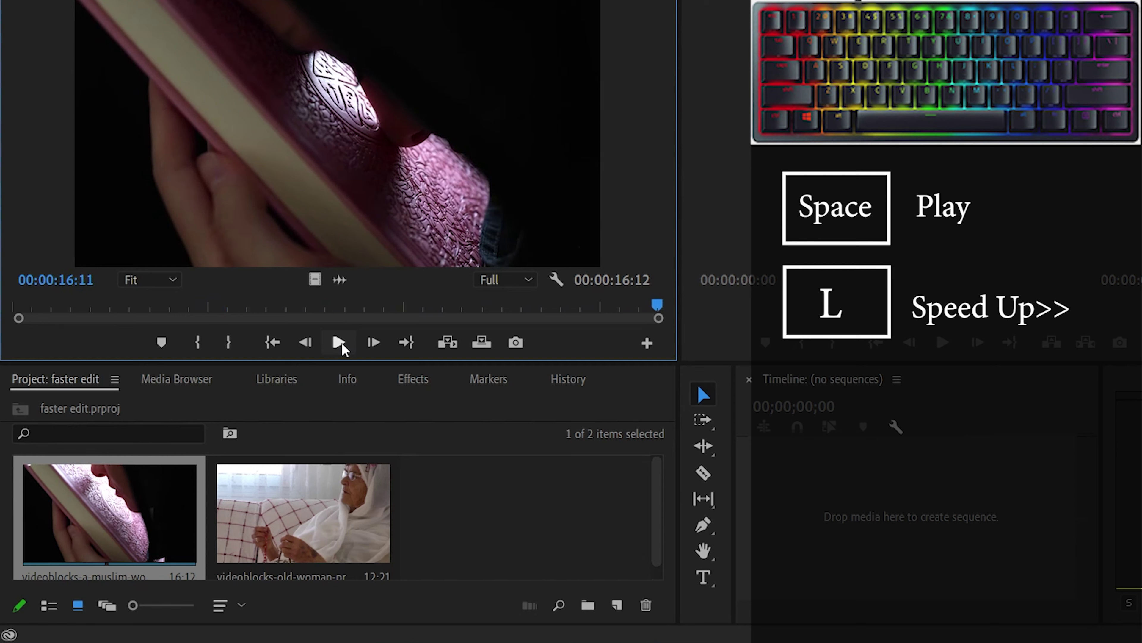
{"action": "key", "text": "space"}
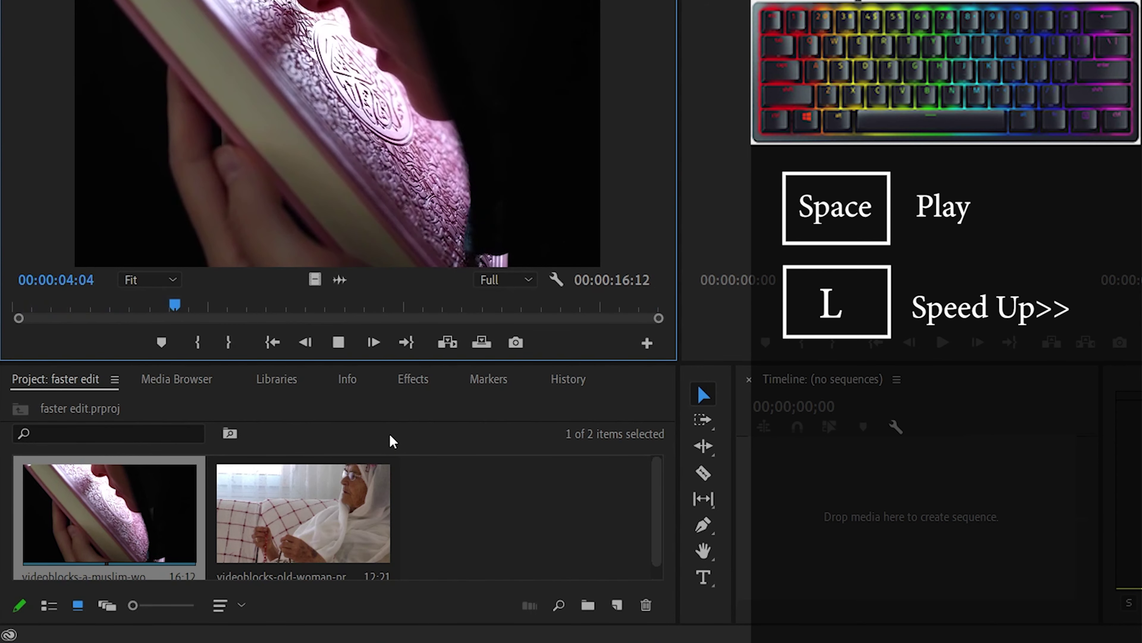
- Mark In near 05:09 and Out near 08:25, inserting the 3:16 range into a new sequence
{"action": "key", "text": "i"}
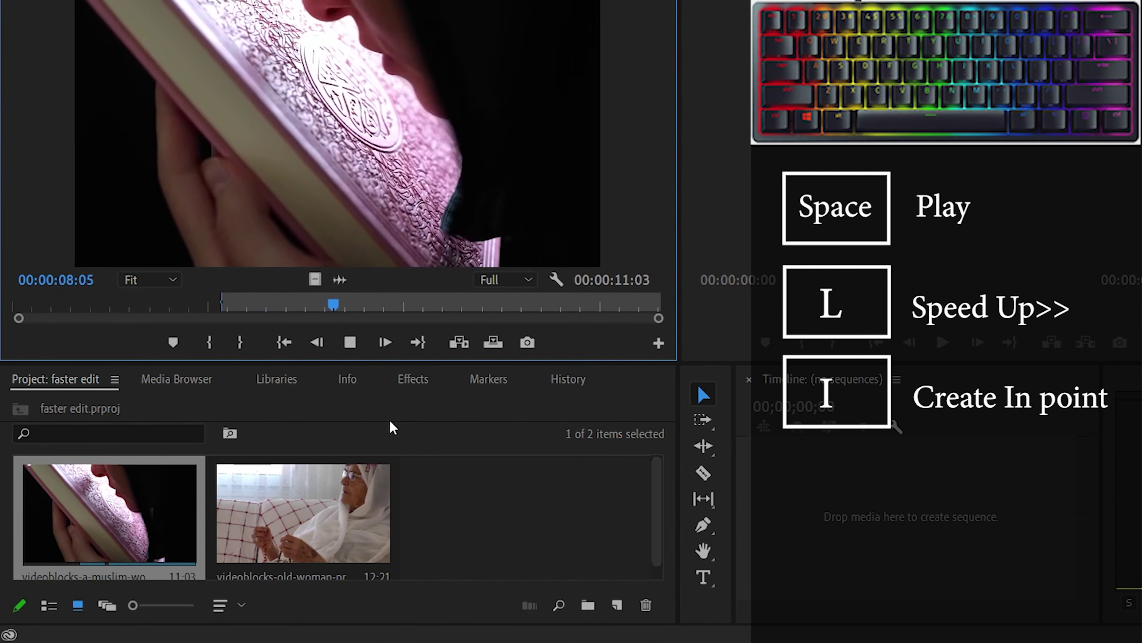
{"action": "key", "text": "o"}
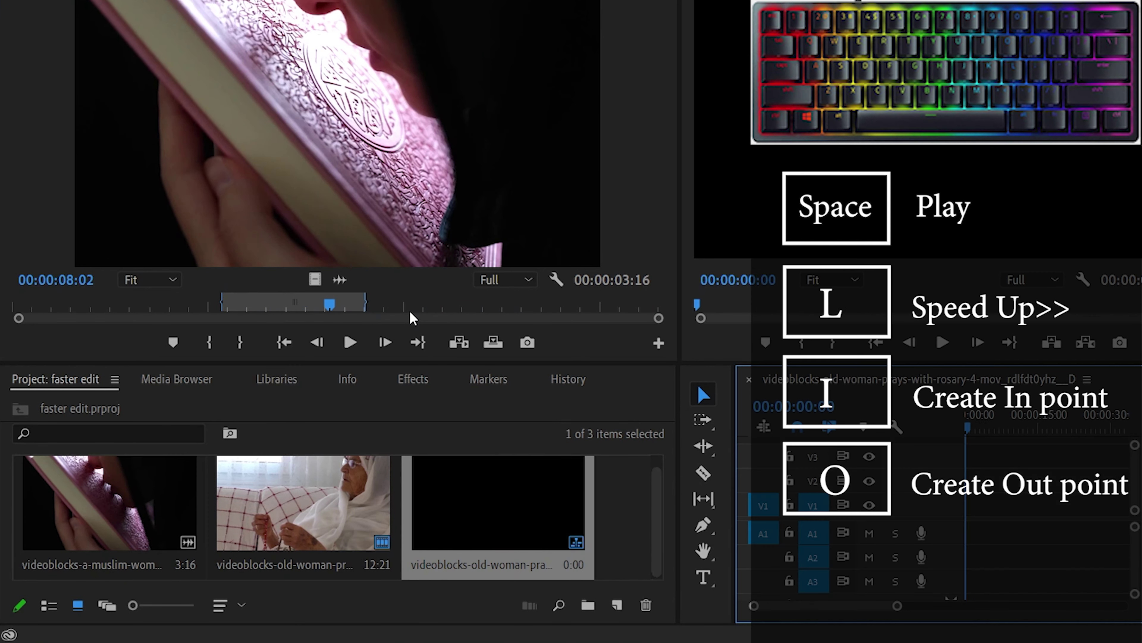
{"action": "key", "text": "comma"}
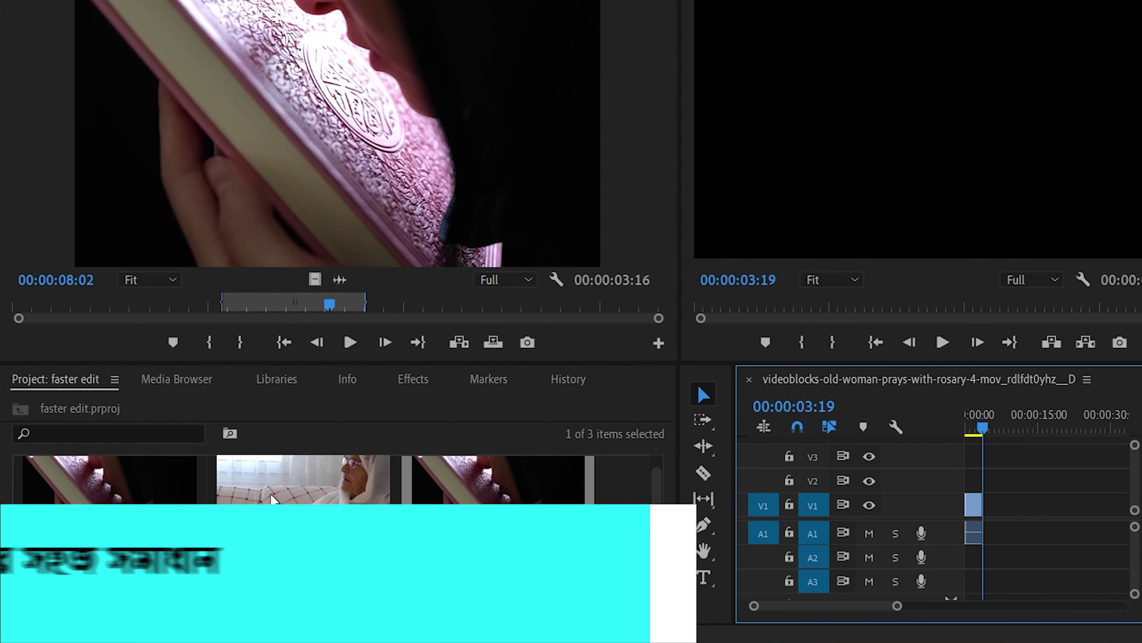
- Mark a 3:02 range of the old-woman clip from 06:16 and add it after the book clip
{"action": "double_click", "coordinate": [275, 491]}
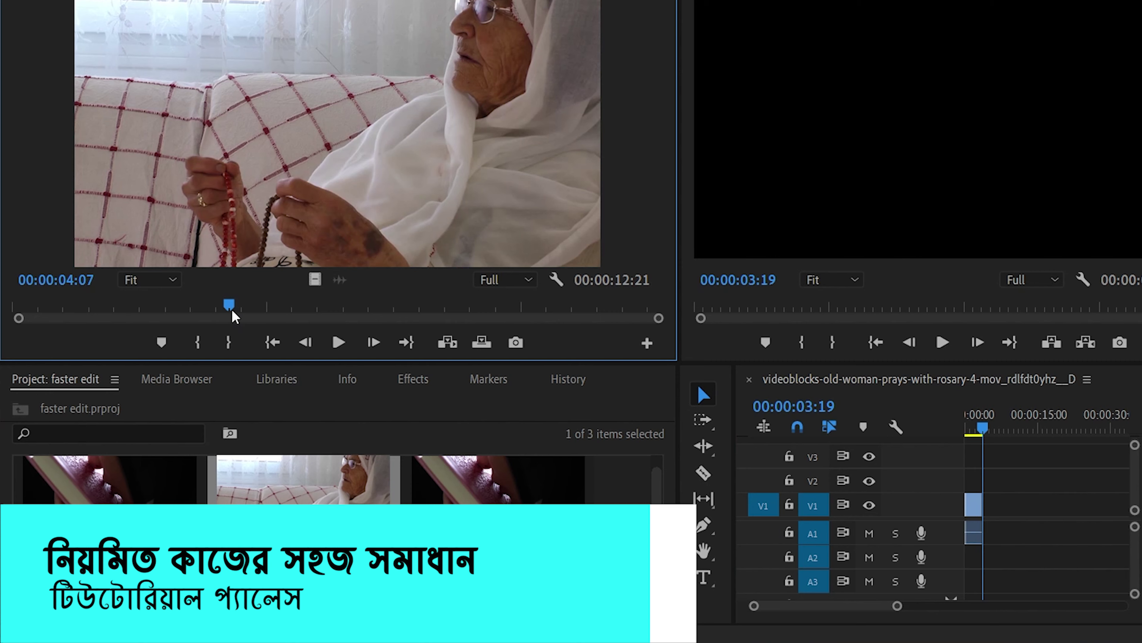
{"action": "left_click_drag", "start_coordinate": [235, 317], "coordinate": [13, 306]}
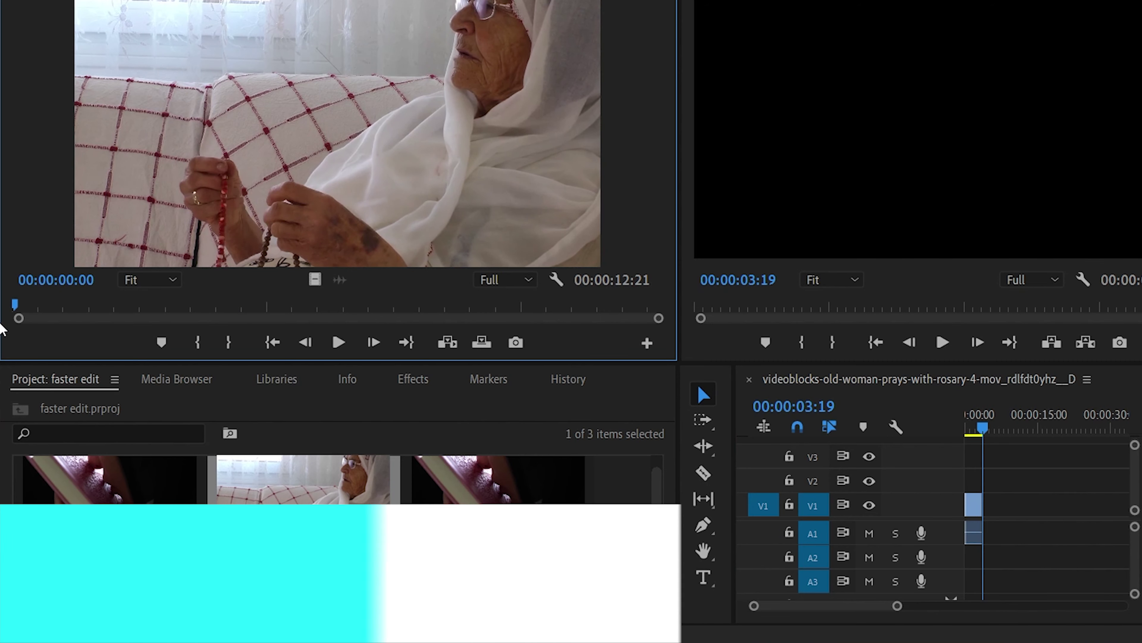
{"action": "left_click", "coordinate": [337, 339]}
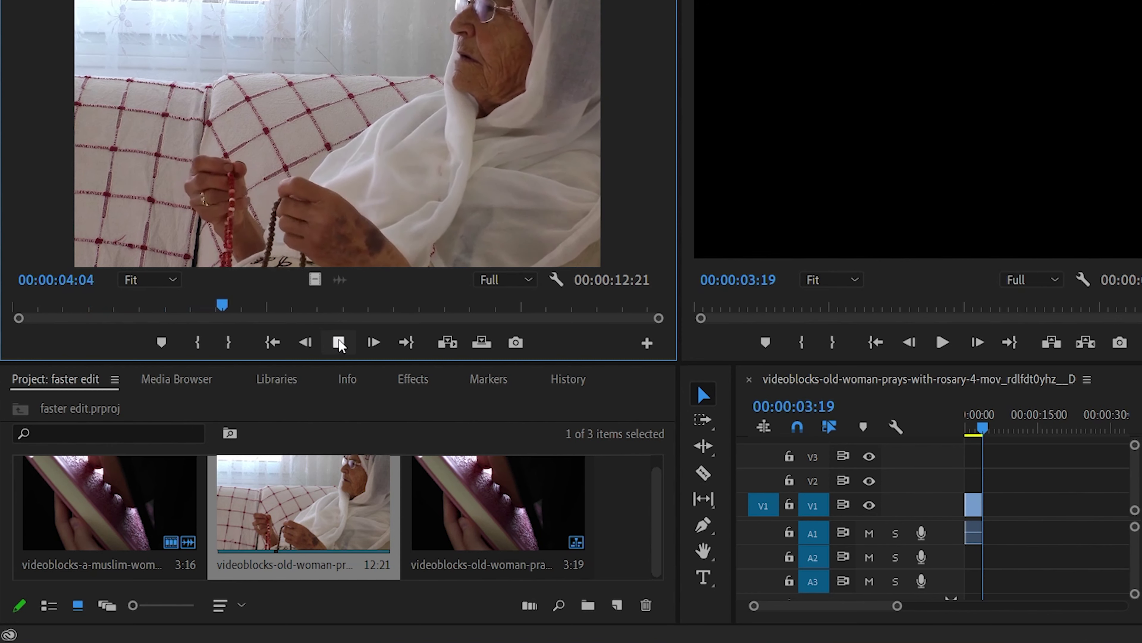
{"action": "key", "text": "i"}
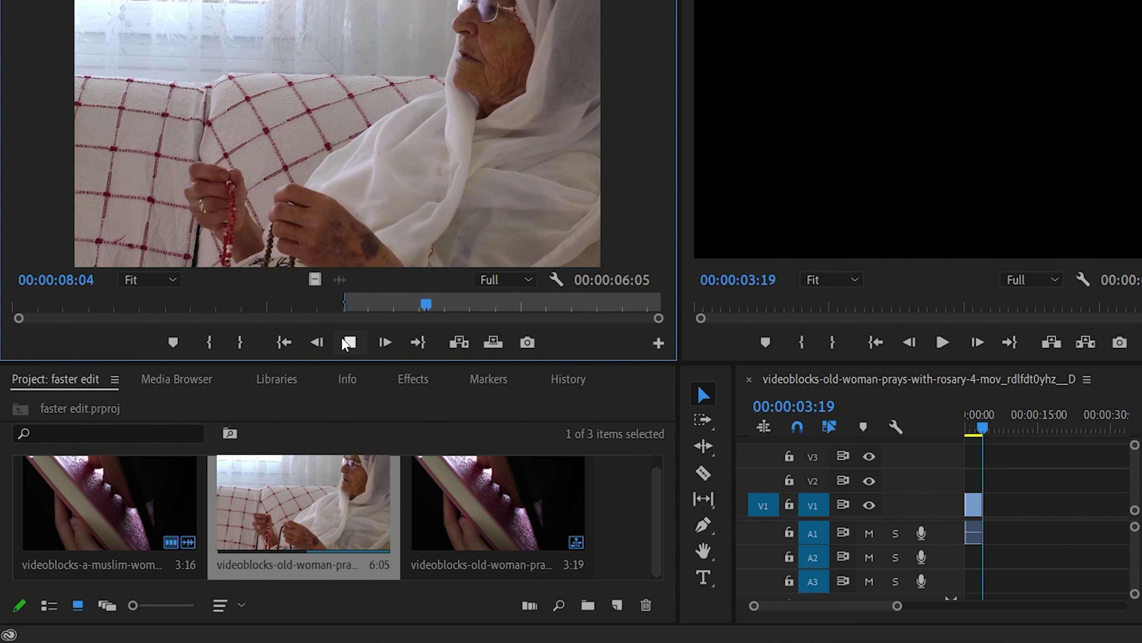
{"action": "key", "text": "o"}
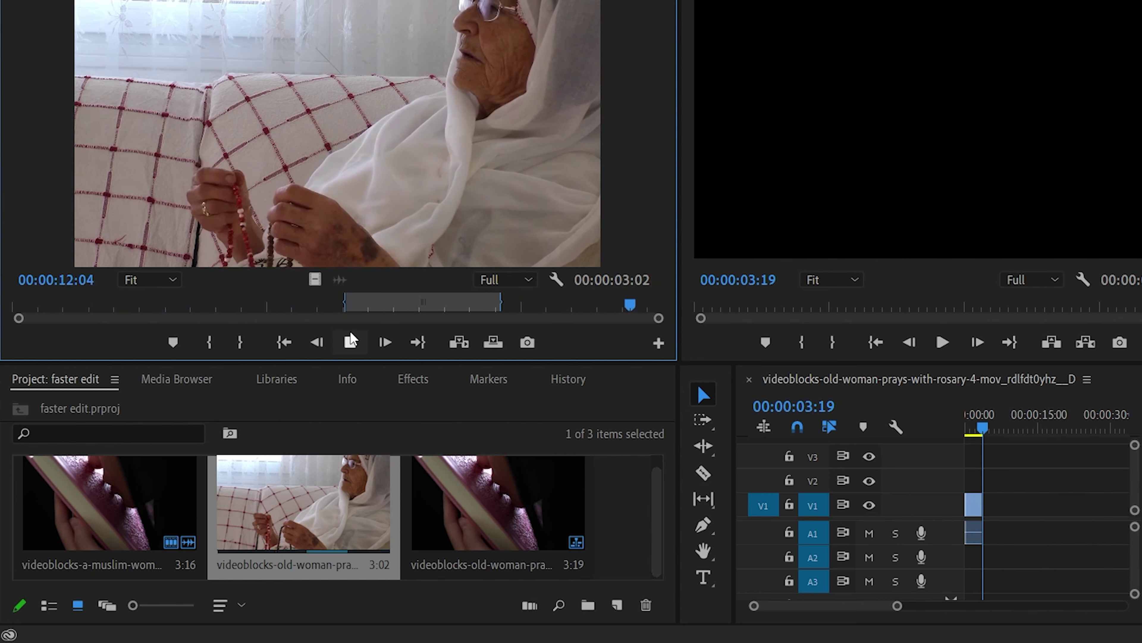
{"action": "key", "text": "period"}
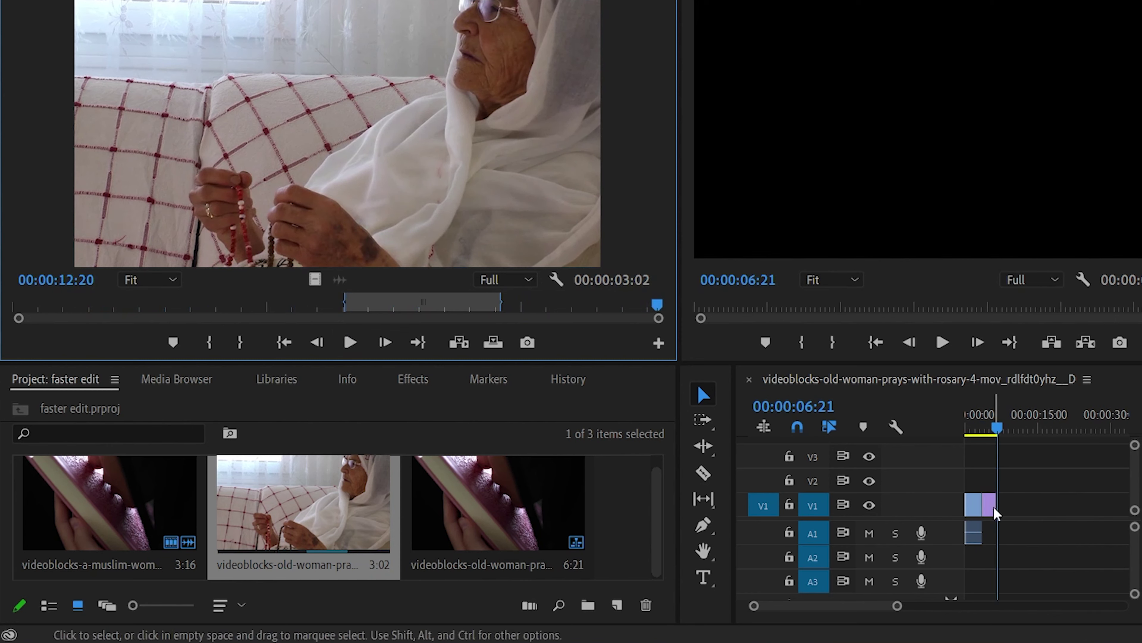
- Select the new clip on V1 and move the sequence playhead back to 1:24
{"action": "mouse_move", "coordinate": [995, 512]}
{"action": "left_click", "coordinate": [996, 512]}
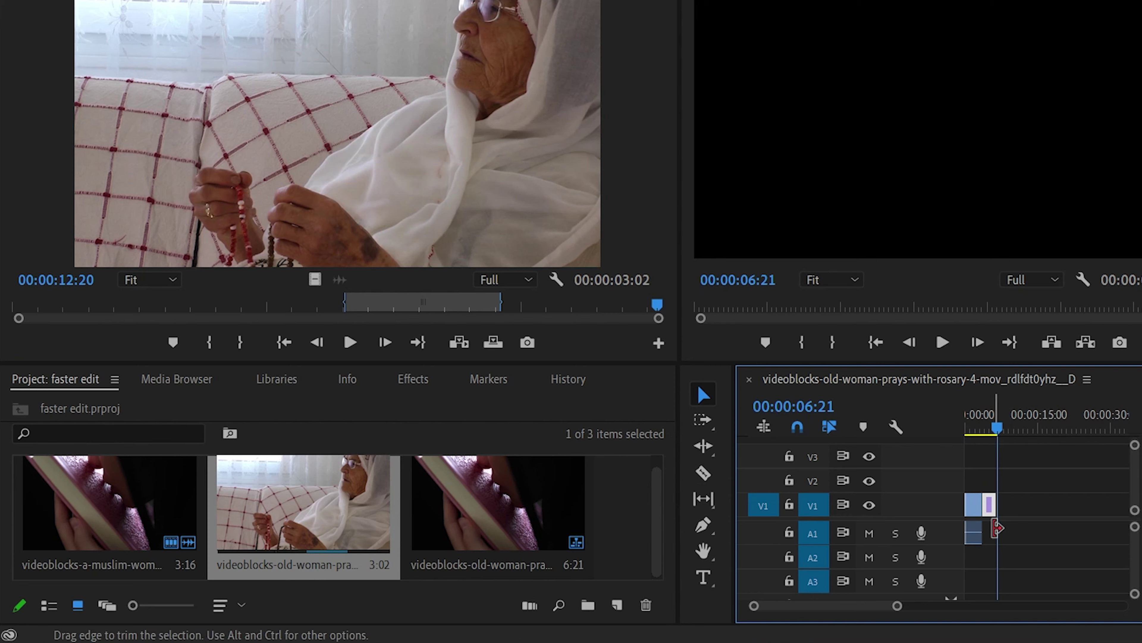
{"action": "left_click_drag", "start_coordinate": [997, 528], "coordinate": [982, 528]}
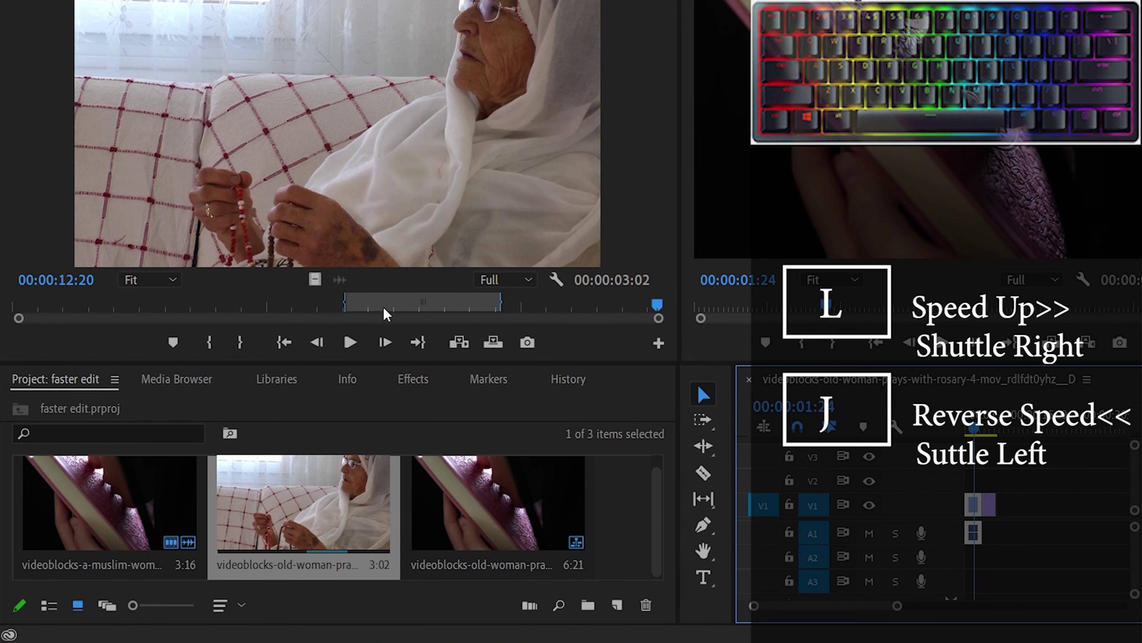
- Clear the old-woman clip's In/Out marks with Ctrl+Shift+X, then shuttle forward with L and backward with J
{"action": "left_click", "coordinate": [295, 512]}
{"action": "left_click", "coordinate": [409, 335]}
{"action": "key", "text": "ctrl+shift+x"}
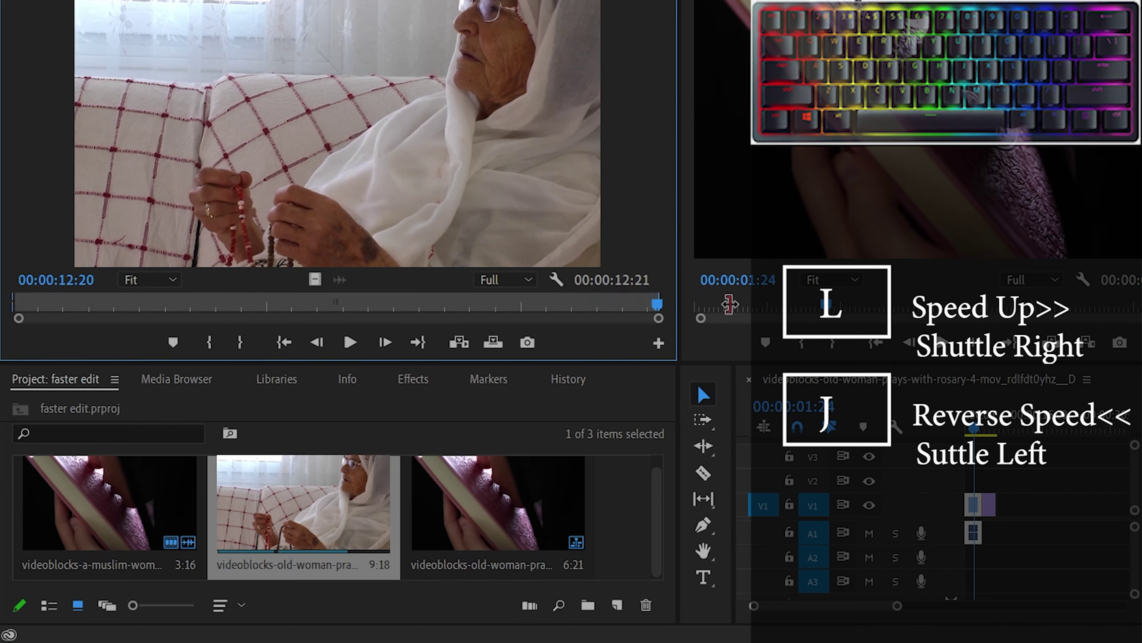
{"action": "left_click", "coordinate": [350, 343]}
{"action": "key", "text": "l"}
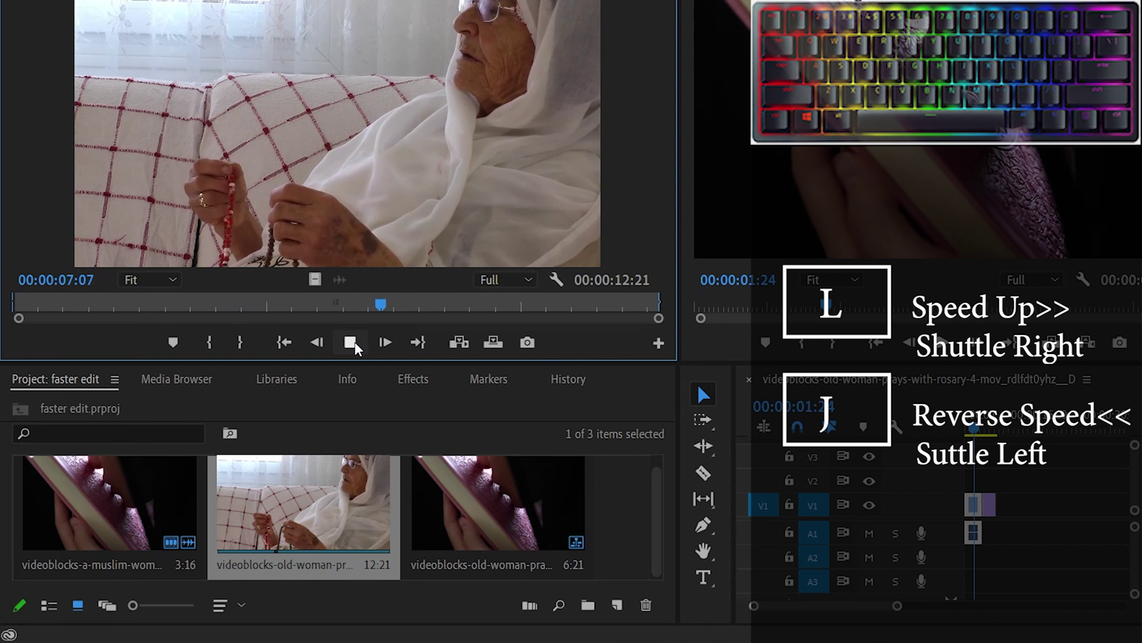
{"action": "key", "text": "j"}
{"action": "key", "text": "j"}
{"action": "key", "text": "j"}
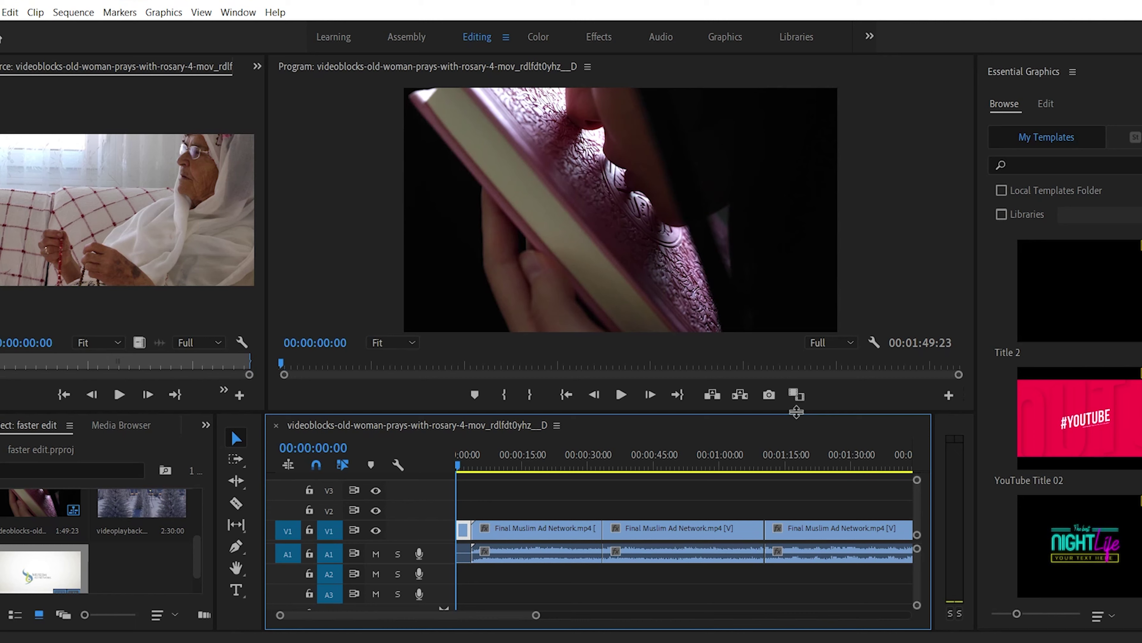
- Open Edit > Keyboard Shortcuts to view the Application command list
{"action": "left_click", "coordinate": [9, 13]}
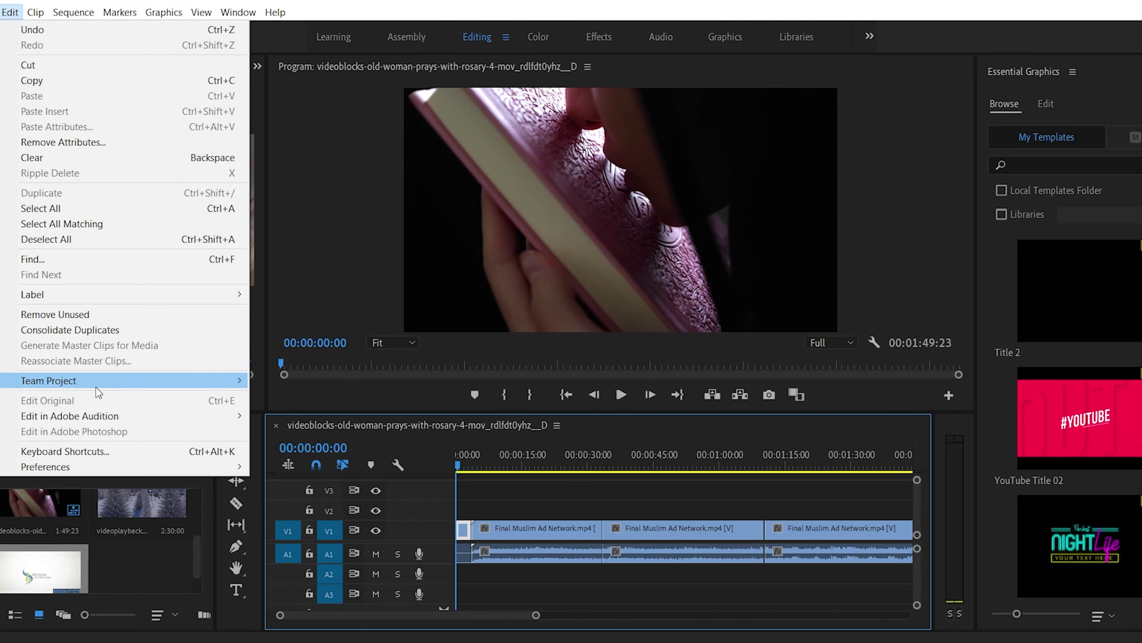
{"action": "left_click", "coordinate": [110, 450]}
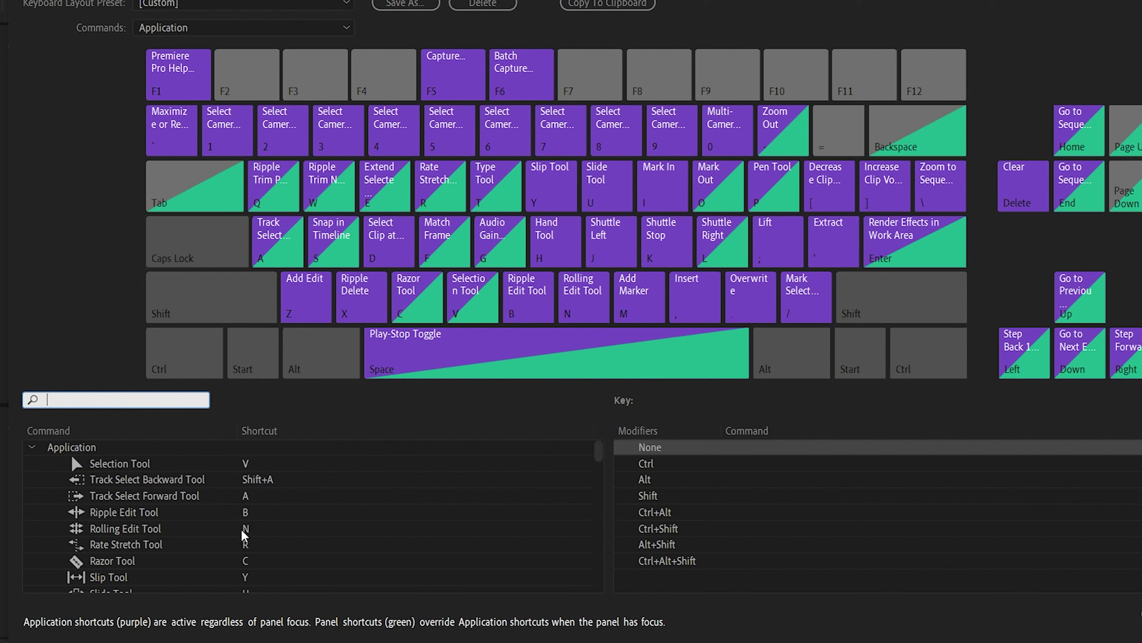
- Browse the command list, filter it by 'ripp', and select Ripple Delete
{"action": "scroll", "coordinate": [157, 512], "scroll_direction": "down", "scroll_amount": 5}
{"action": "scroll", "coordinate": [174, 530], "scroll_direction": "down", "scroll_amount": 10}
{"action": "scroll", "coordinate": [174, 530], "scroll_direction": "up", "scroll_amount": 10}
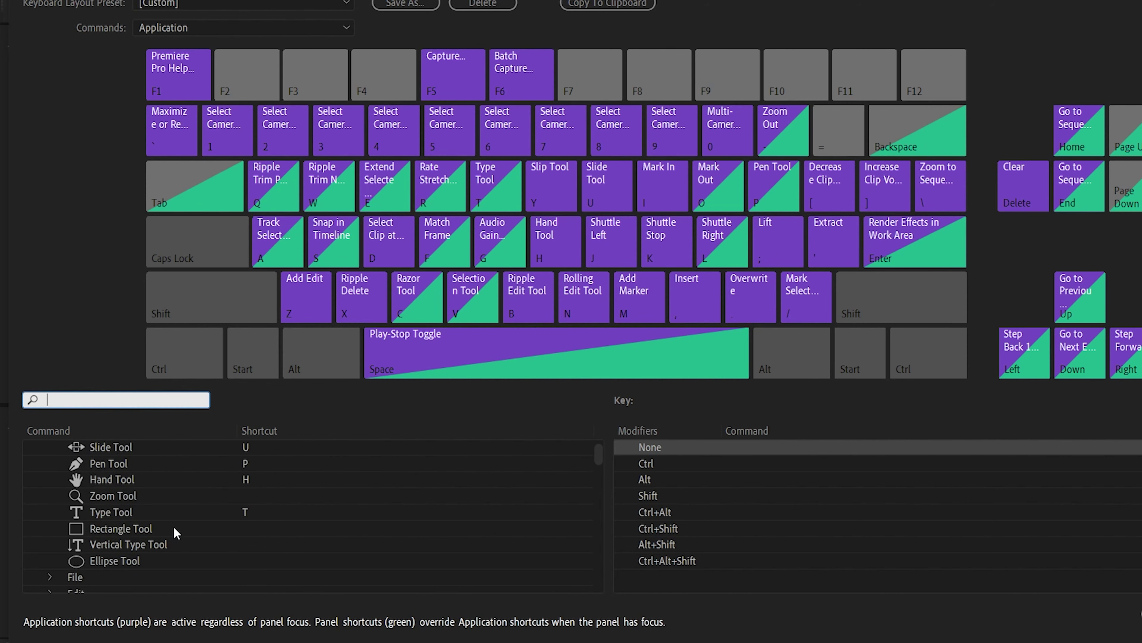
{"action": "scroll", "coordinate": [173, 530], "scroll_direction": "up", "scroll_amount": 5}
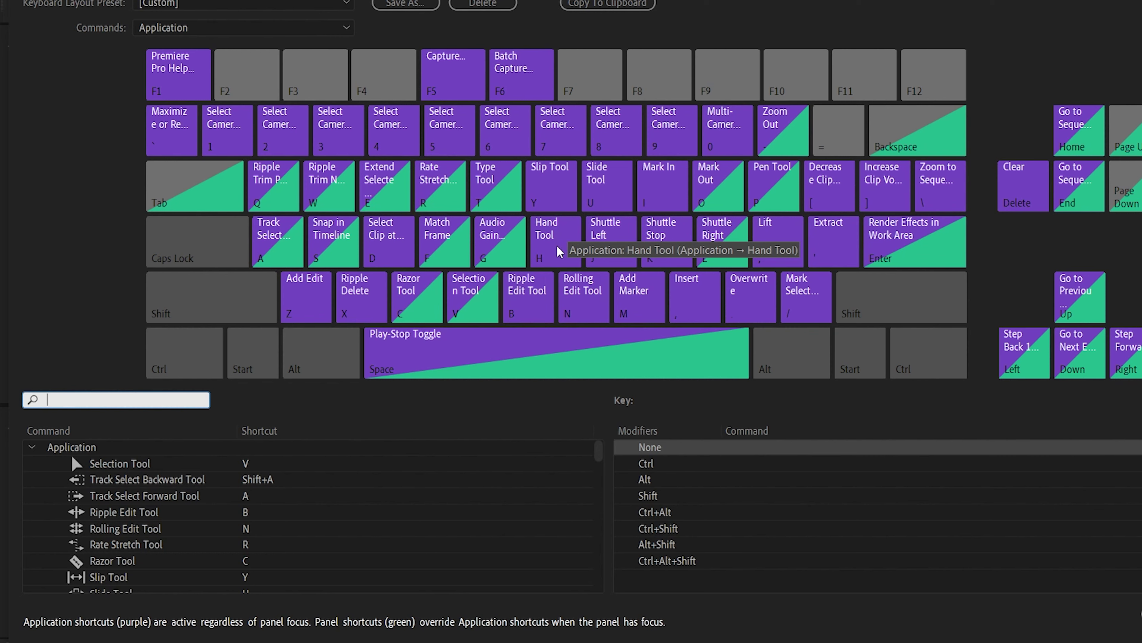
{"action": "scroll", "coordinate": [360, 569], "scroll_direction": "down", "scroll_amount": 2}
{"action": "scroll", "coordinate": [362, 573], "scroll_direction": "up", "scroll_amount": 2}
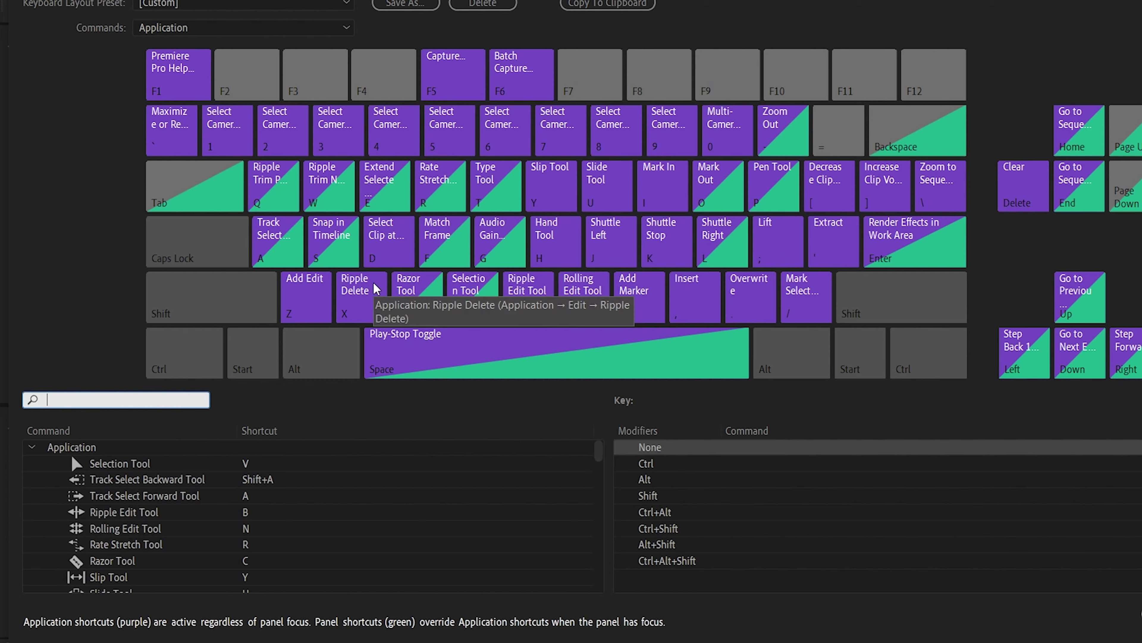
{"action": "scroll", "coordinate": [357, 554], "scroll_direction": "down", "scroll_amount": 1}
{"action": "scroll", "coordinate": [358, 554], "scroll_direction": "down", "scroll_amount": 3}
{"action": "scroll", "coordinate": [356, 550], "scroll_direction": "down", "scroll_amount": 3}
{"action": "scroll", "coordinate": [356, 550], "scroll_direction": "down", "scroll_amount": 3}
{"action": "scroll", "coordinate": [356, 550], "scroll_direction": "down", "scroll_amount": 3}
{"action": "scroll", "coordinate": [356, 550], "scroll_direction": "up", "scroll_amount": 9}
{"action": "scroll", "coordinate": [357, 552], "scroll_direction": "up", "scroll_amount": 5}
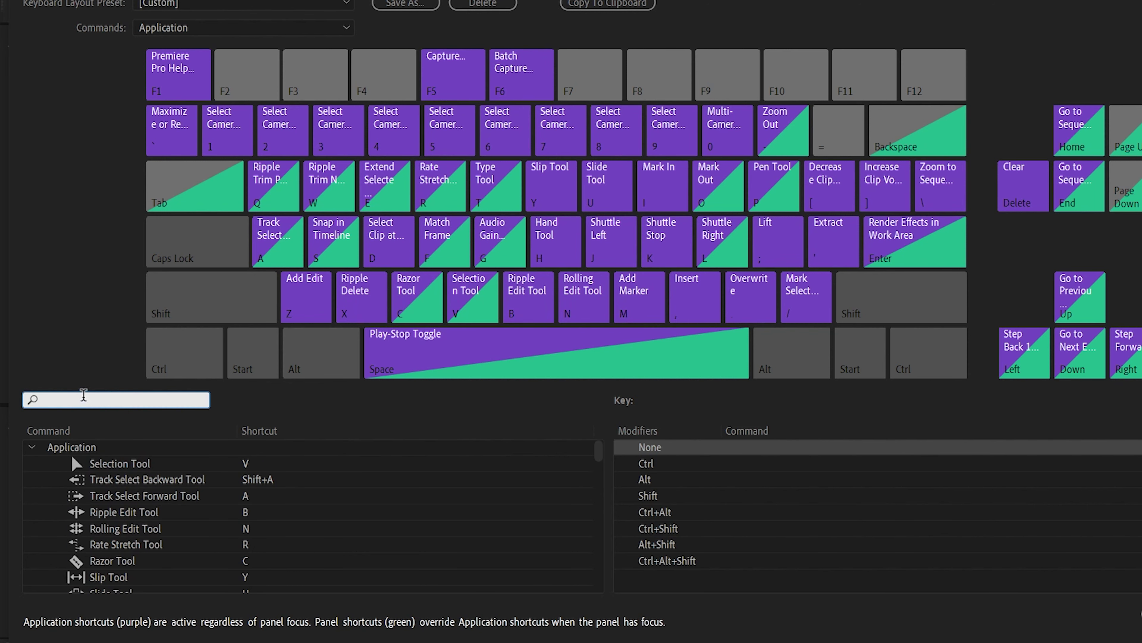
{"action": "type", "text": "ri"}
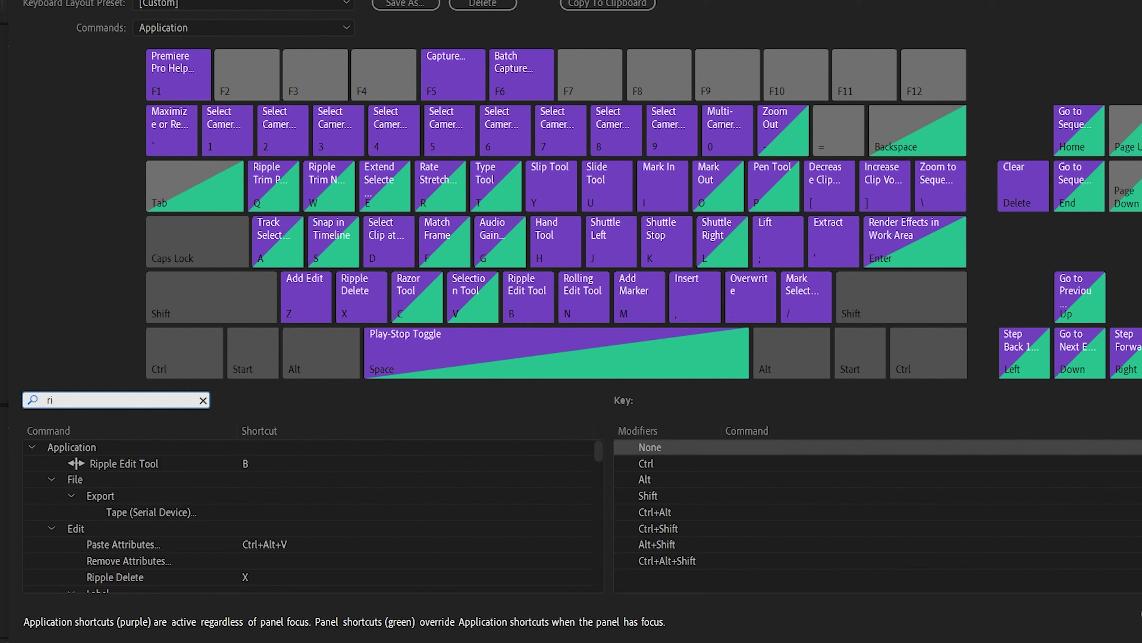
{"action": "type", "text": "pp"}
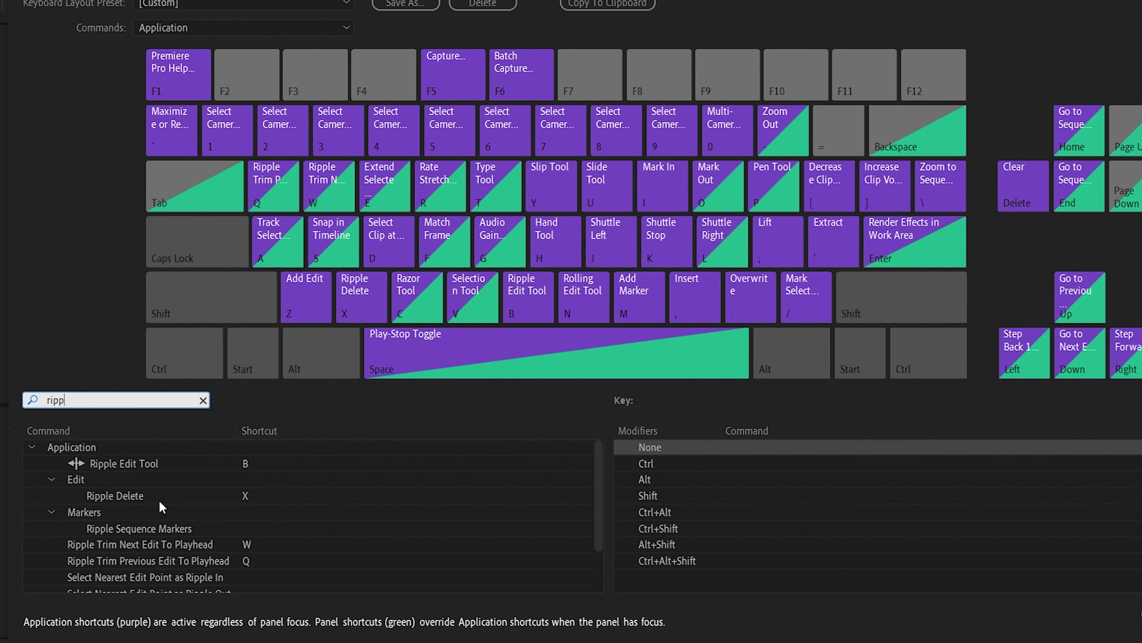
{"action": "left_click", "coordinate": [129, 497]}
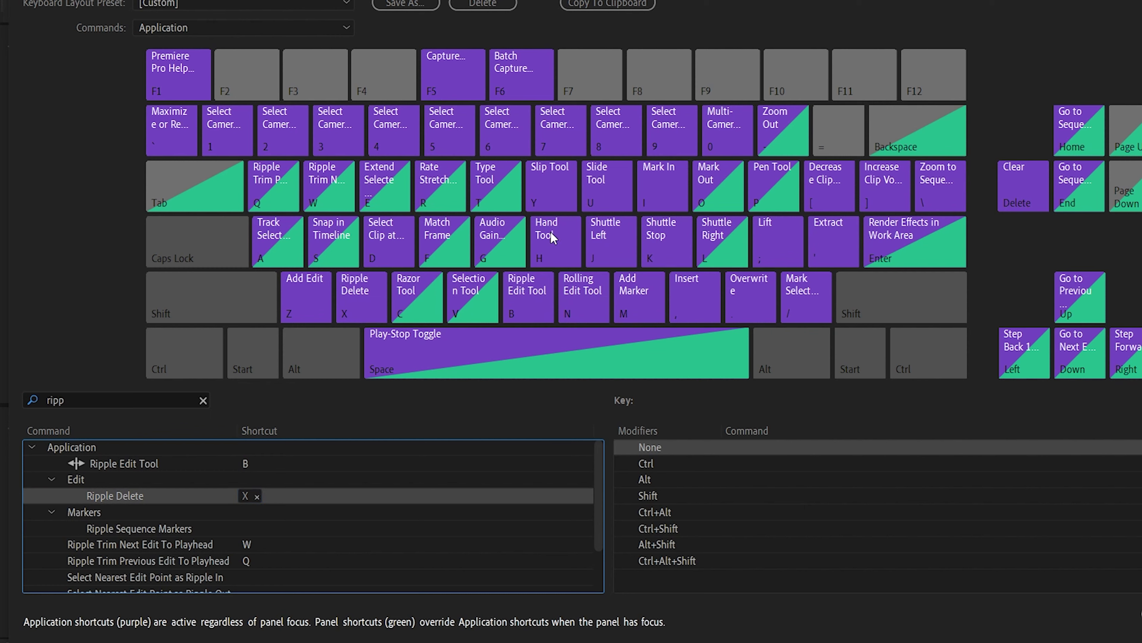
- Assign H to Ripple Delete, taking it from the Hand Tool, and confirm with OK
{"action": "left_click_drag", "start_coordinate": [548, 240], "coordinate": [550, 238]}
{"action": "type", "text": "H"}
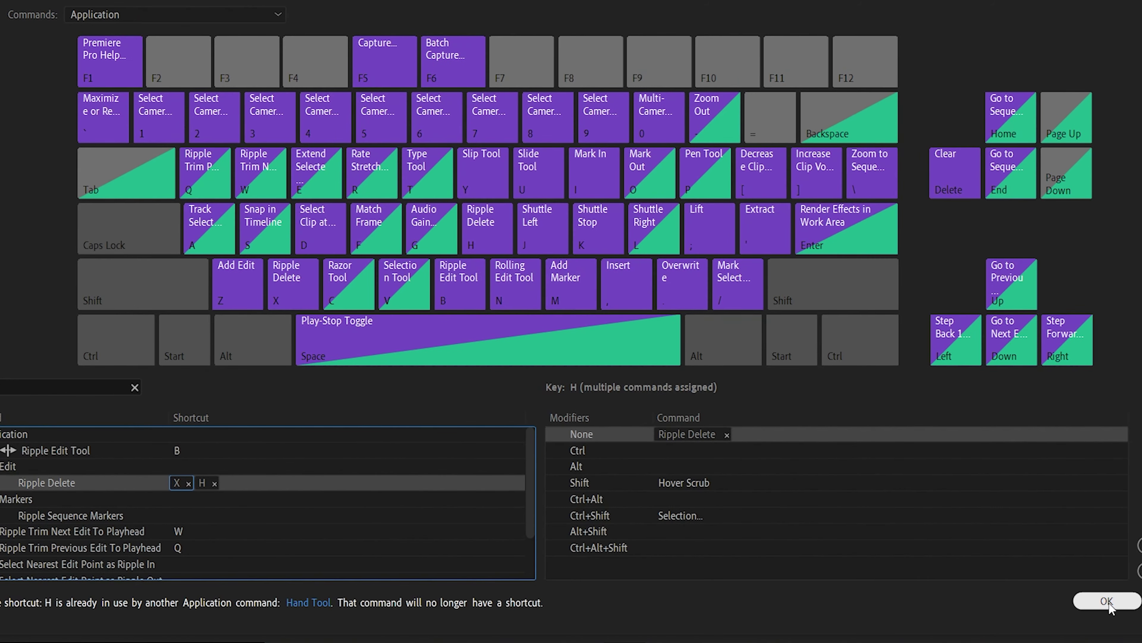
{"action": "left_click", "coordinate": [1129, 603]}
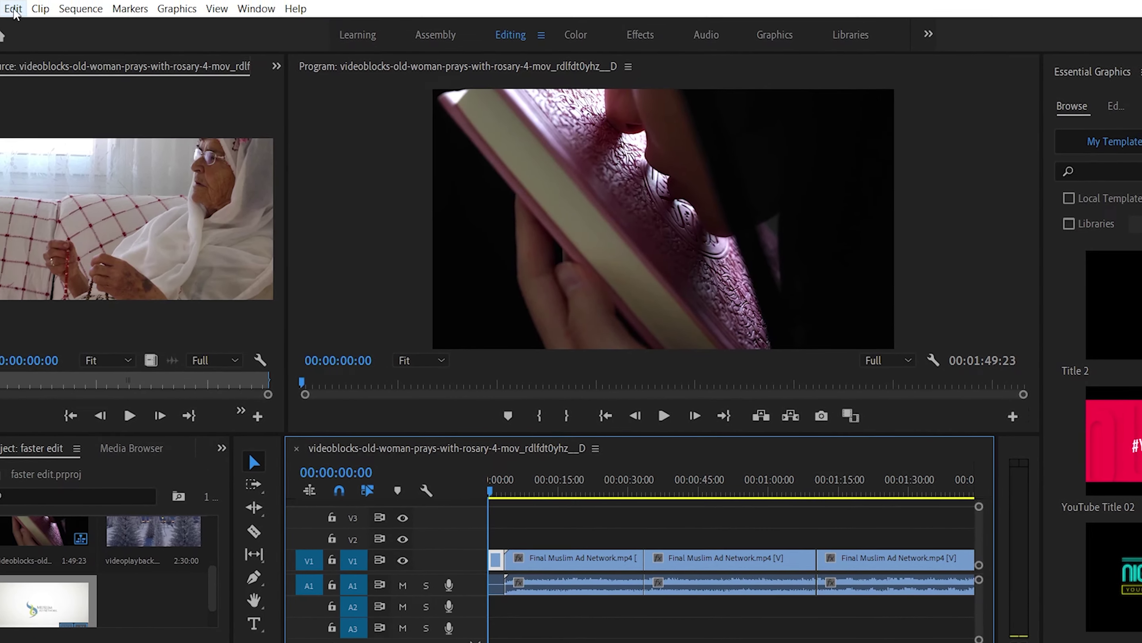
{"action": "left_click", "coordinate": [33, 26]}
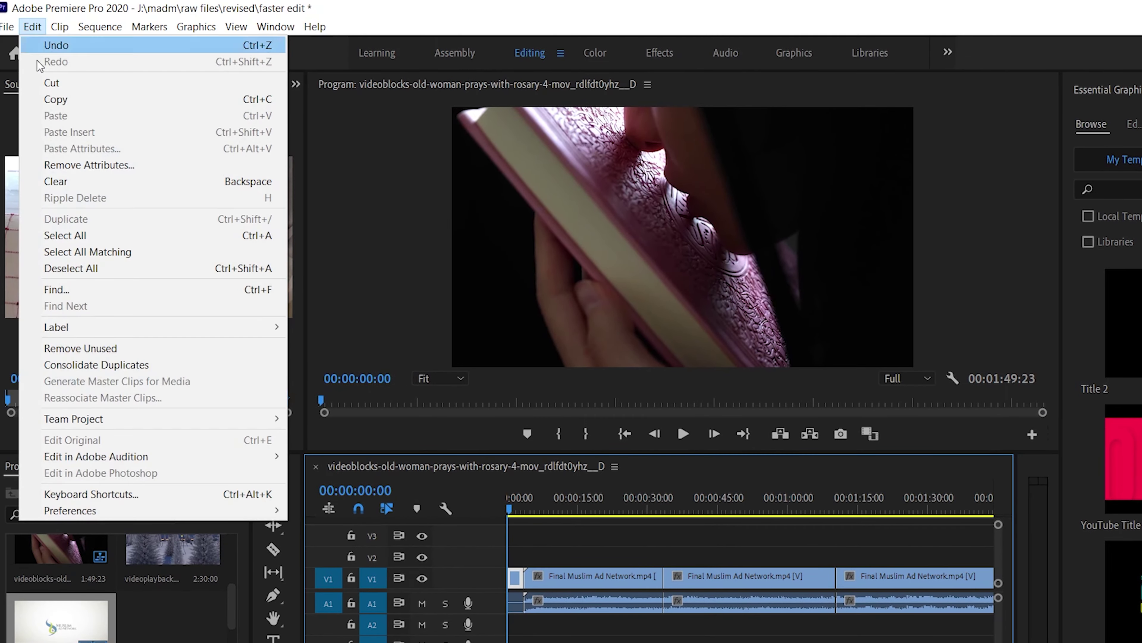
{"action": "left_click", "coordinate": [138, 493]}
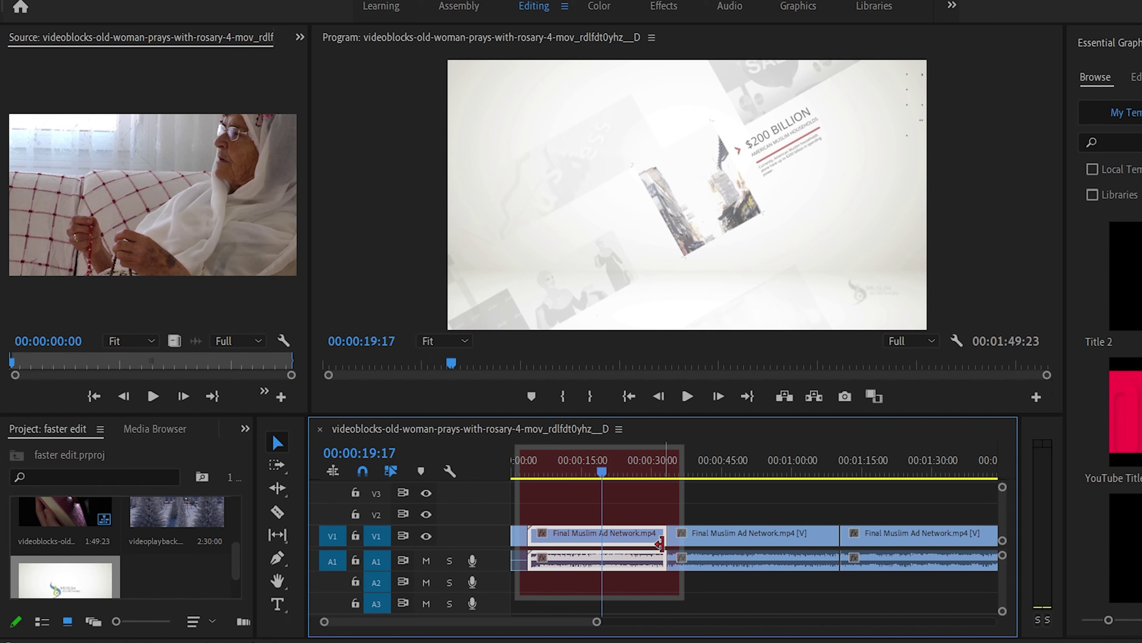
- Razor the first Final Muslim Ad Network.mp4 clip at 00:00:19:17, then return to Selection
{"action": "left_click", "coordinate": [278, 512]}
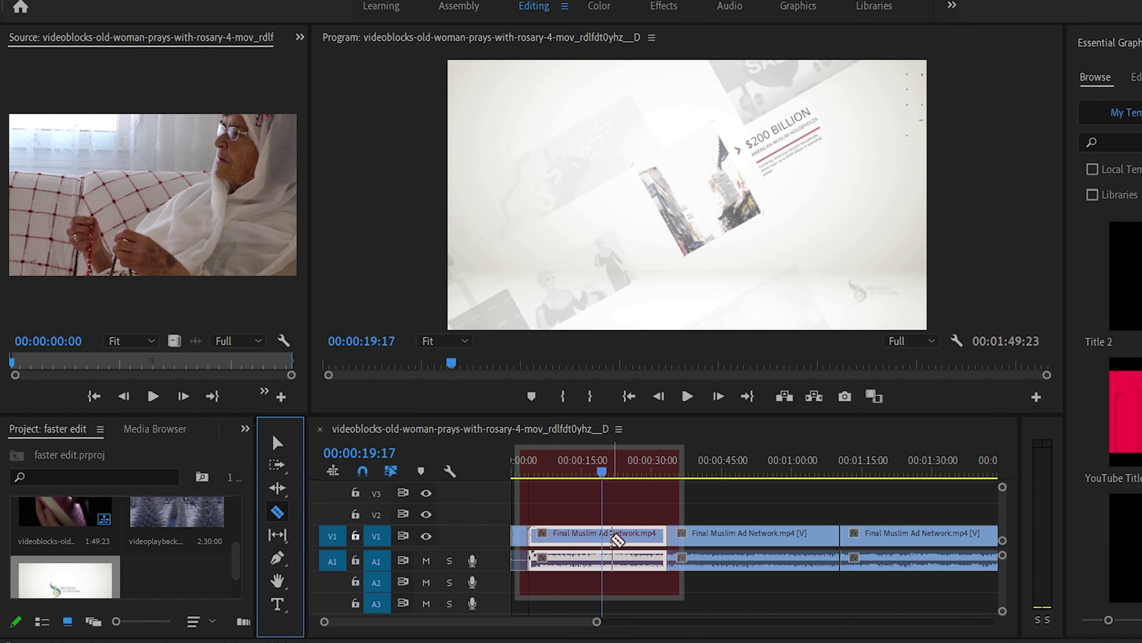
{"action": "left_click", "coordinate": [603, 536]}
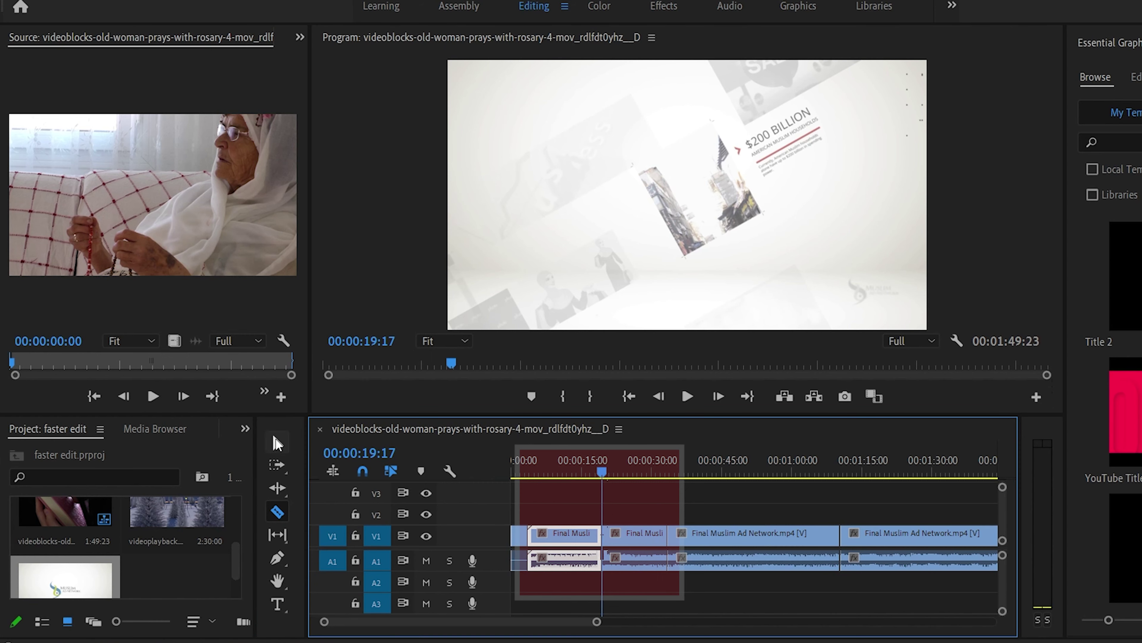
{"action": "left_click", "coordinate": [277, 442]}
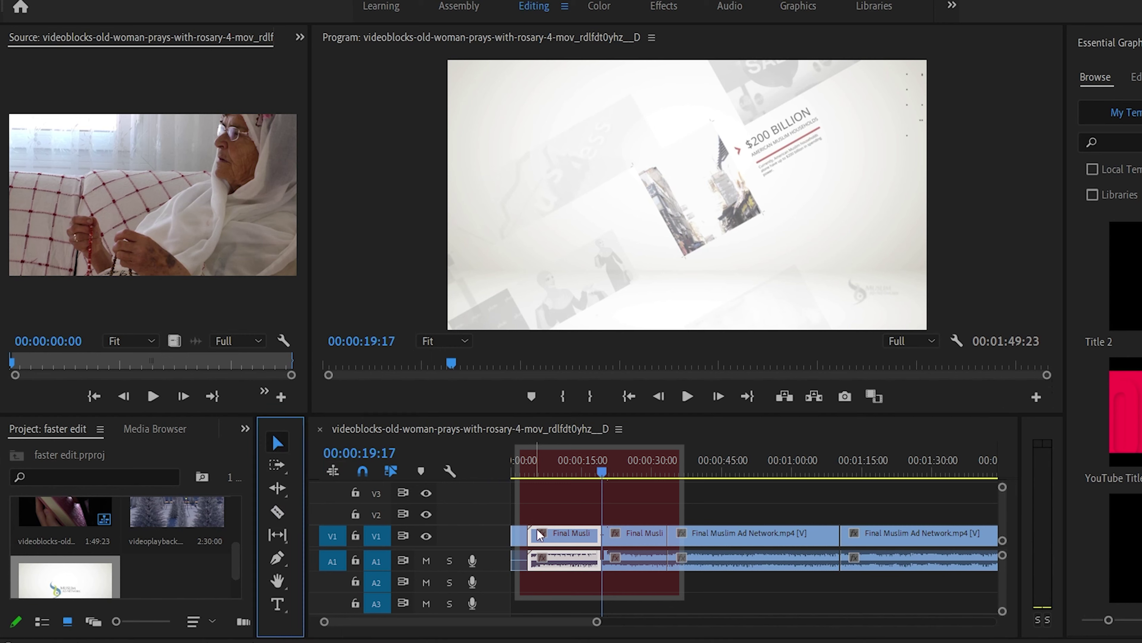
- Delete the 14:01 piece from 00:00:19:17 to 00:00:33:17, leaving a gap
{"action": "left_click", "coordinate": [643, 537]}
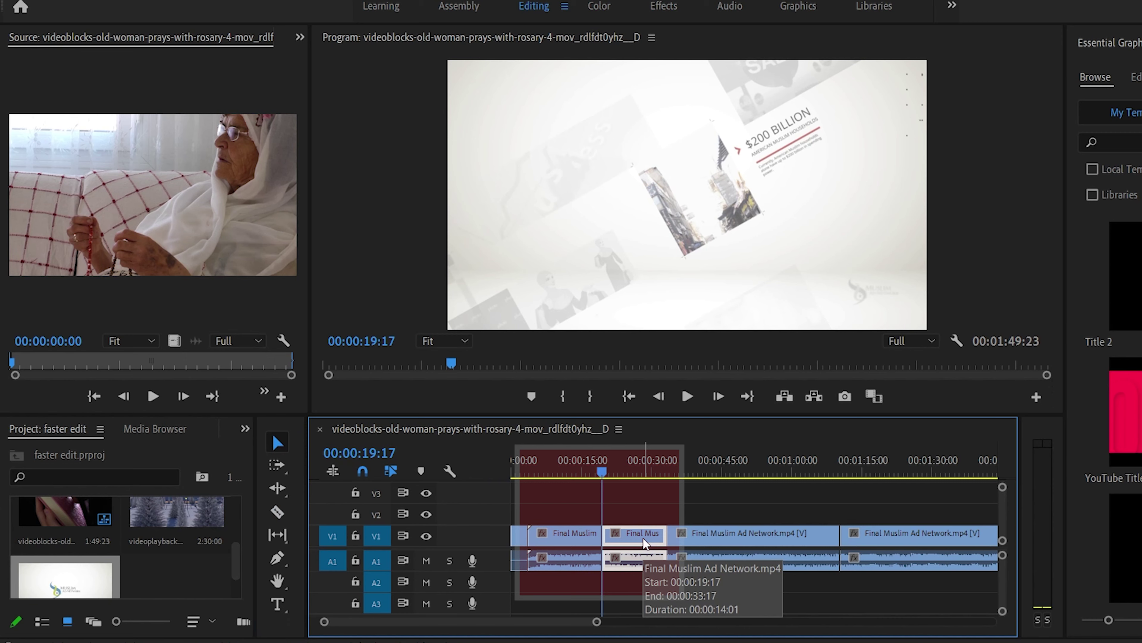
{"action": "key", "text": "Delete"}
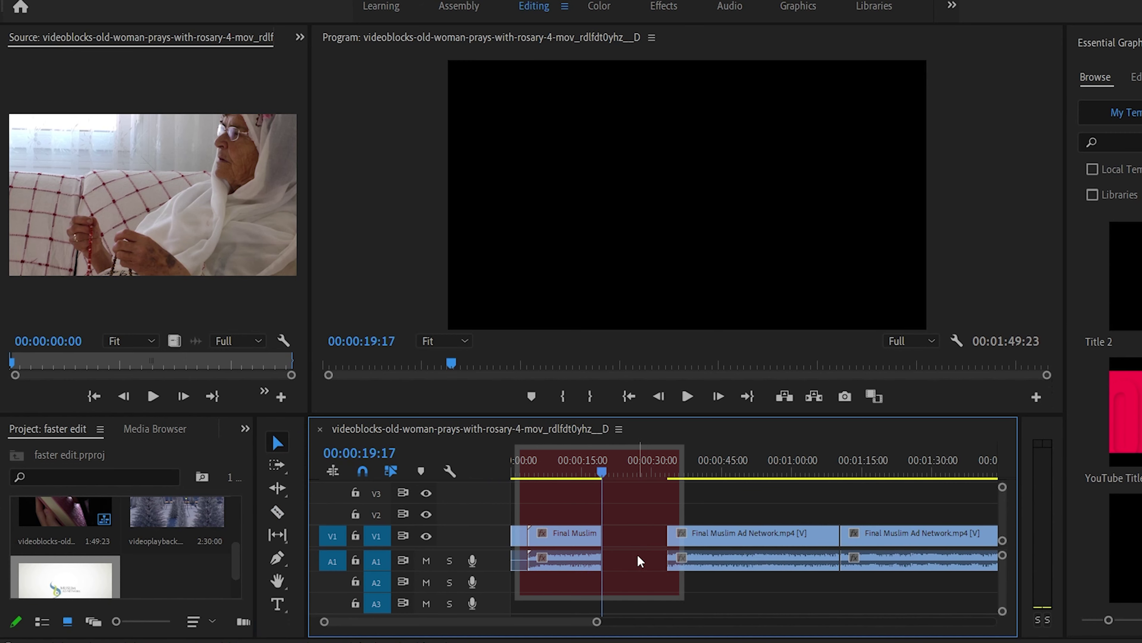
{"action": "left_click_drag", "start_coordinate": [597, 625], "coordinate": [632, 622]}
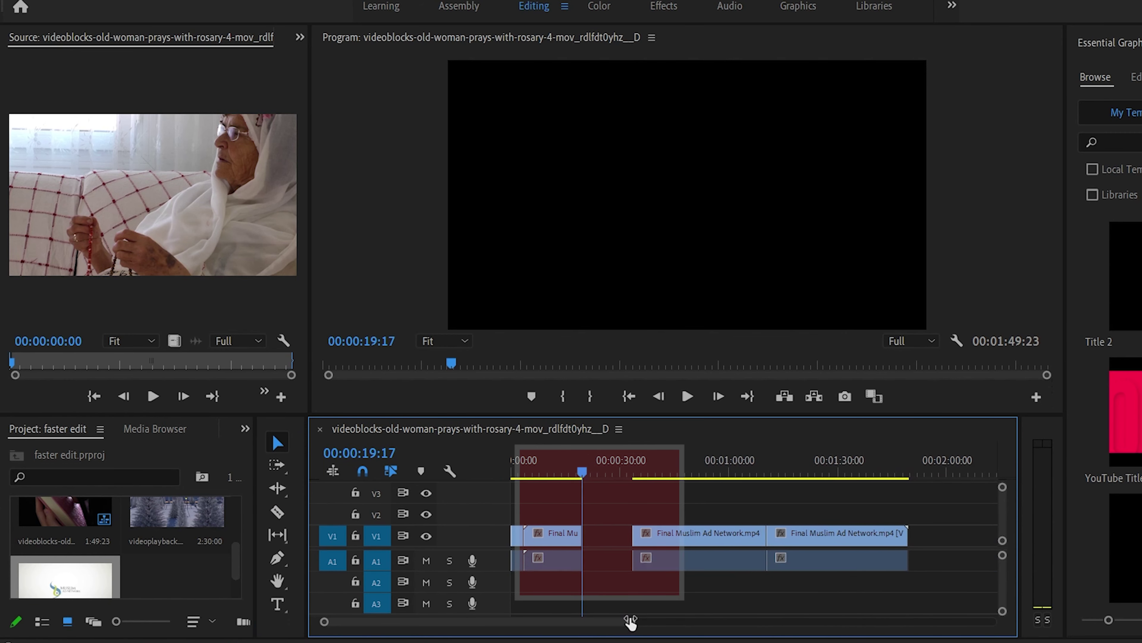
- Drag the later clips left to close the gap, then undo the edits with Ctrl+Z
{"action": "left_click_drag", "start_coordinate": [944, 577], "coordinate": [682, 535]}
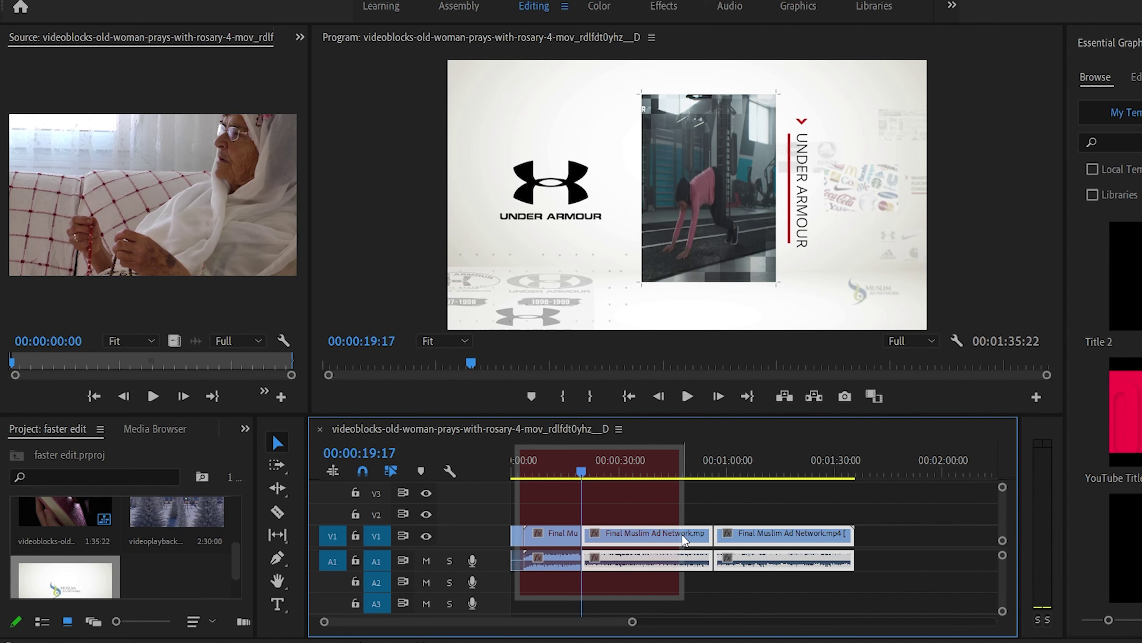
{"action": "key", "text": "ctrl+z"}
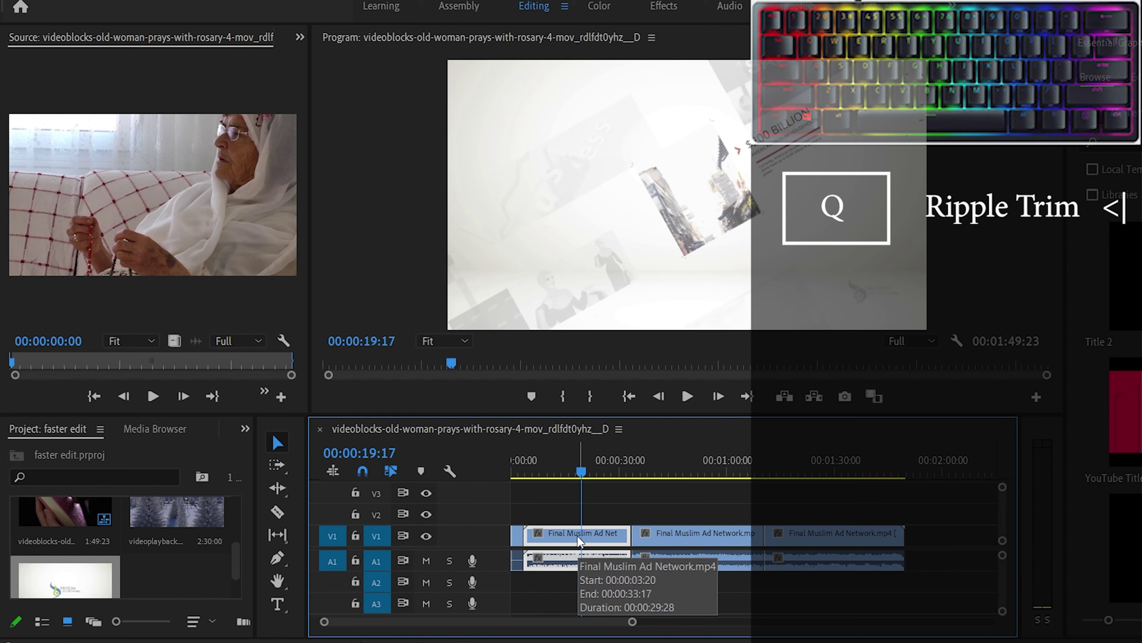
- Check the Keyboard Shortcuts settings, then try a Q trim of the clip start and undo it
{"action": "left_click", "coordinate": [36, 1]}
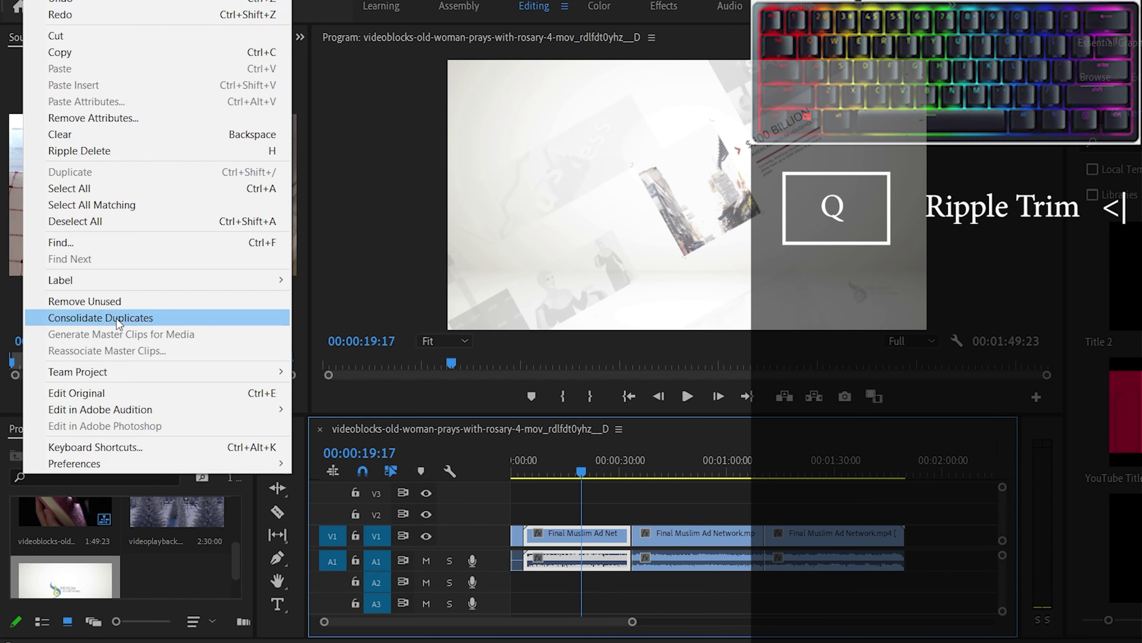
{"action": "left_click", "coordinate": [129, 446]}
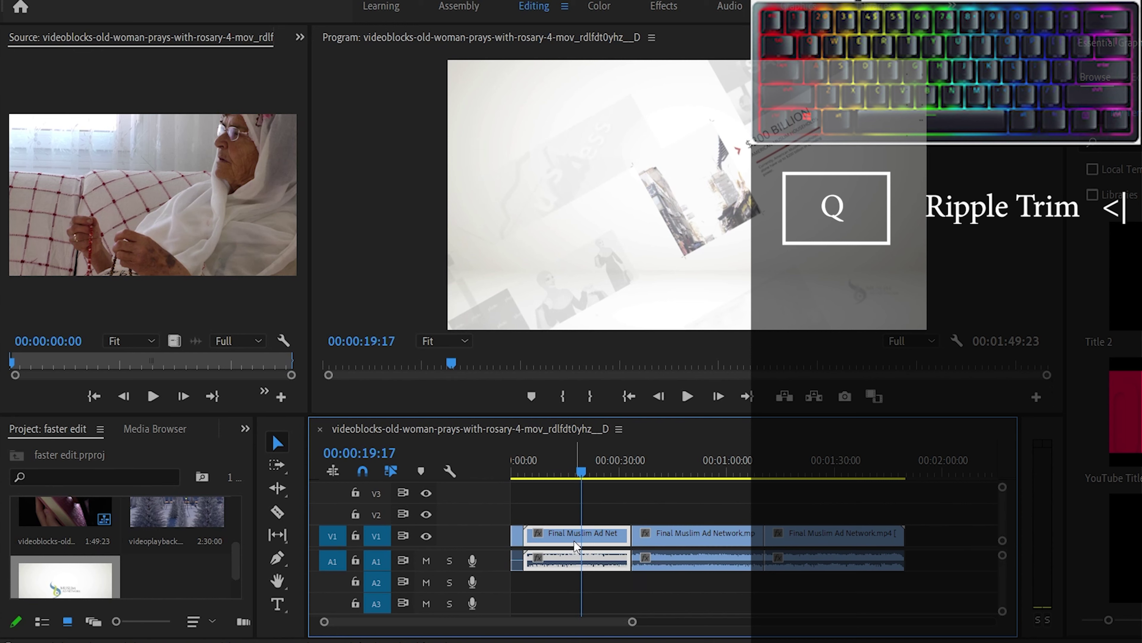
{"action": "key", "text": "q"}
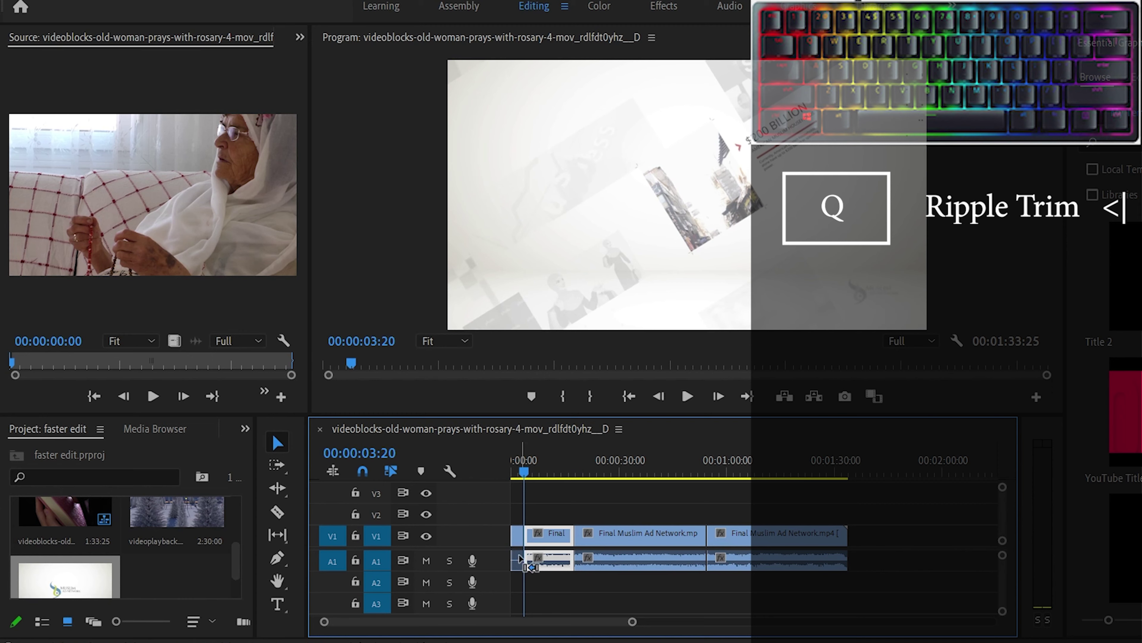
{"action": "key", "text": "ctrl+z"}
- Ripple-trim the first clip's end at 00:00:21:05 so the following clips close up
{"action": "left_click_drag", "start_coordinate": [527, 471], "coordinate": [587, 472]}
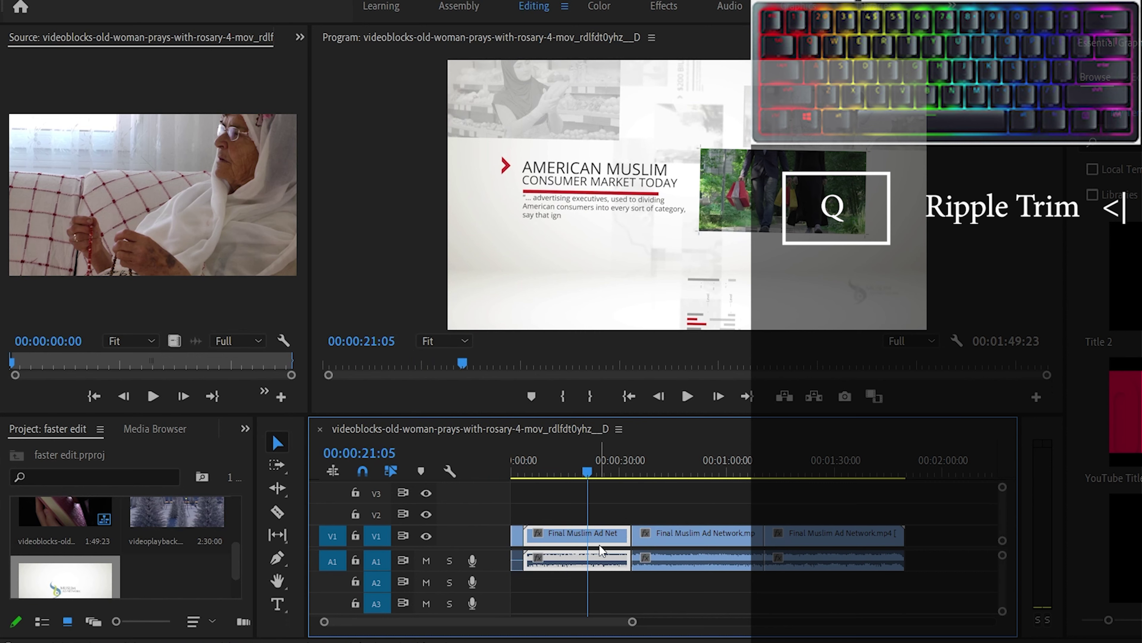
{"action": "key", "text": "w"}
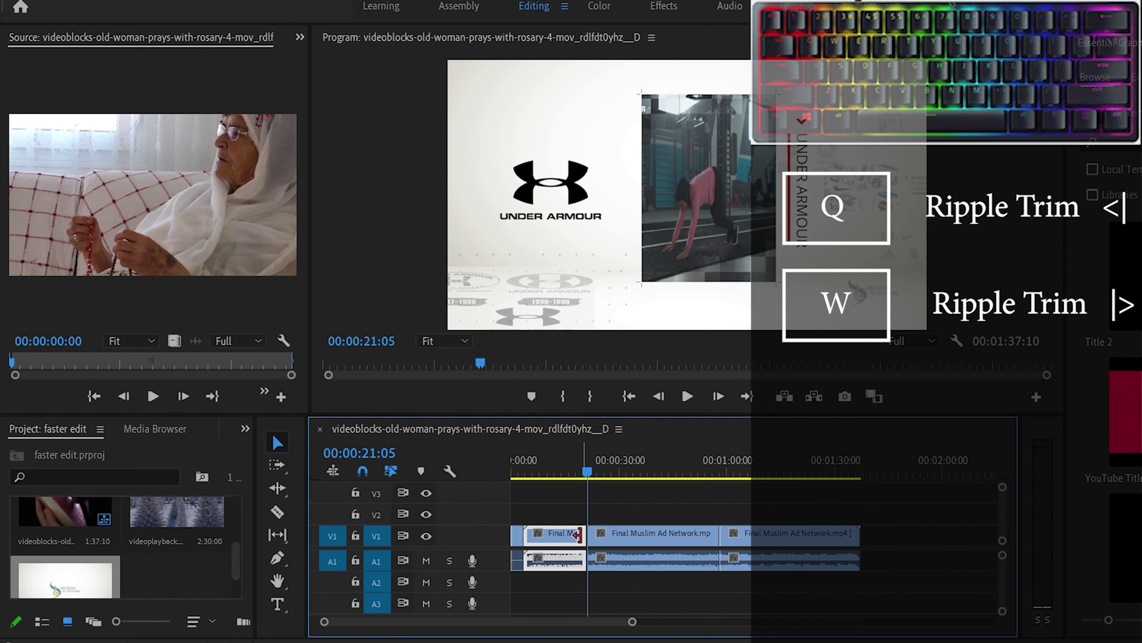
{"action": "left_click_drag", "start_coordinate": [586, 534], "coordinate": [679, 542]}
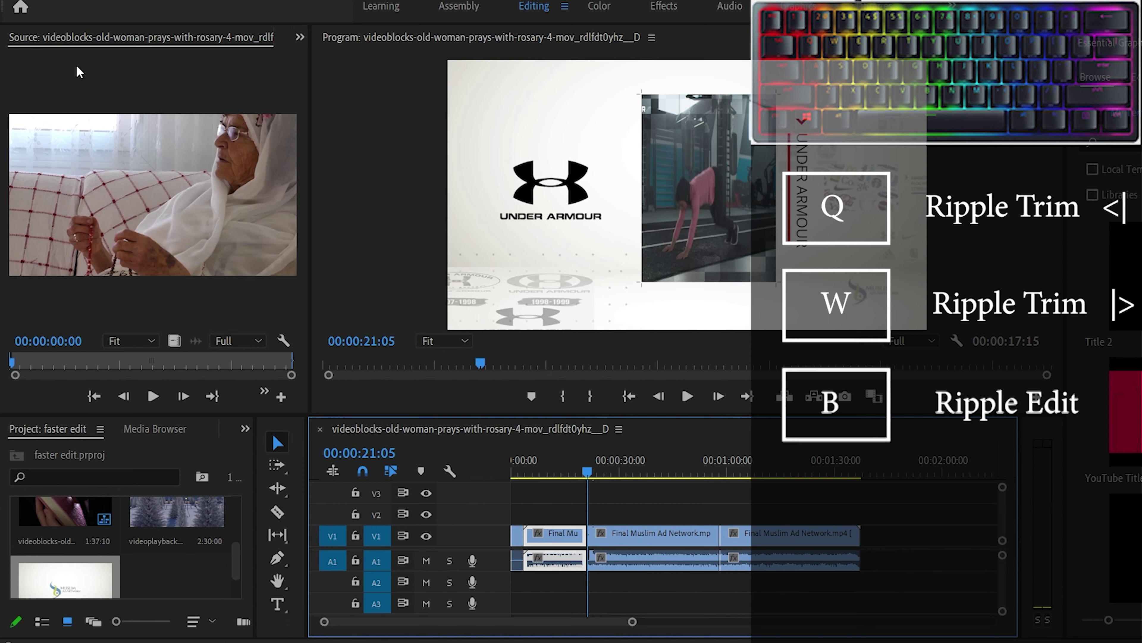
- Check the Keyboard Shortcuts settings, then ripple-edit (B) the first clip longer by about eleven seconds
{"action": "left_click", "coordinate": [36, 1]}
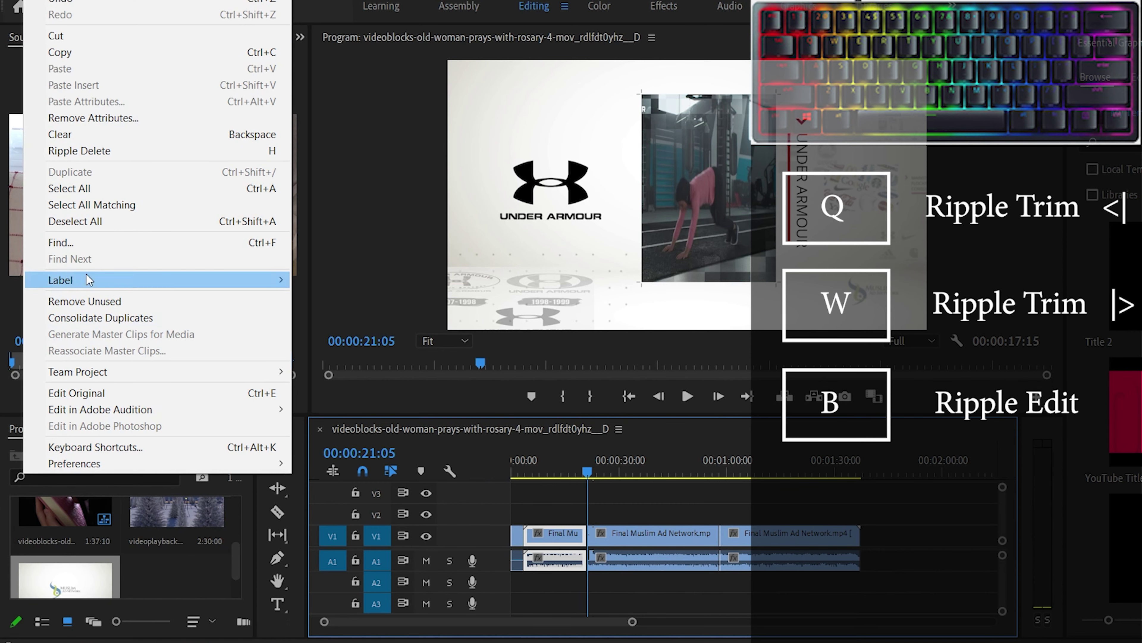
{"action": "left_click", "coordinate": [105, 447]}
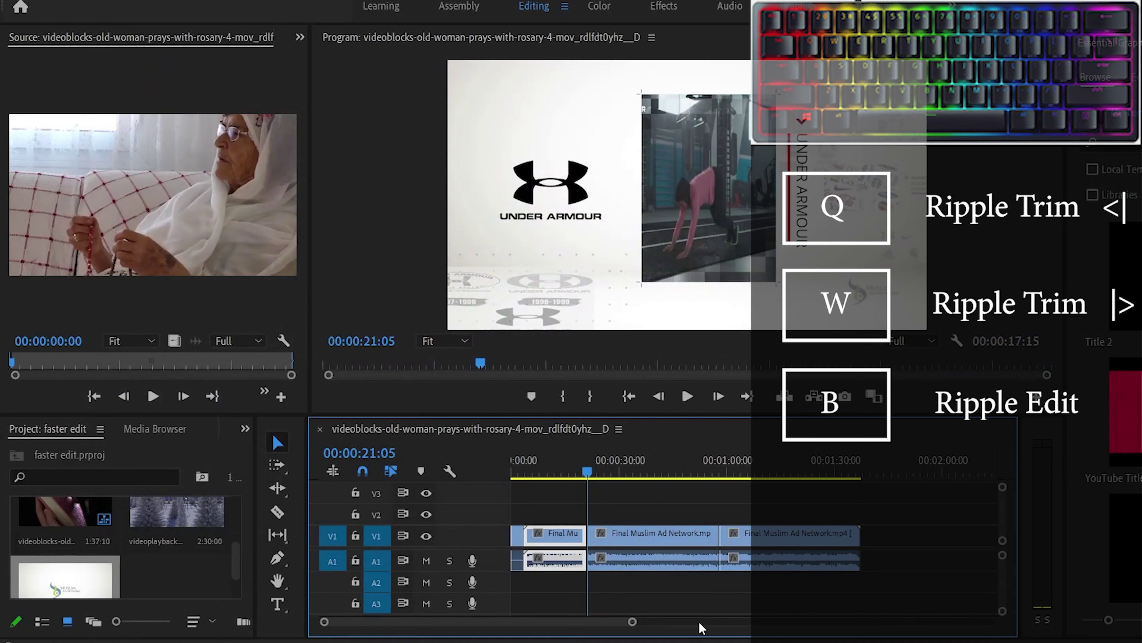
{"action": "key", "text": "b"}
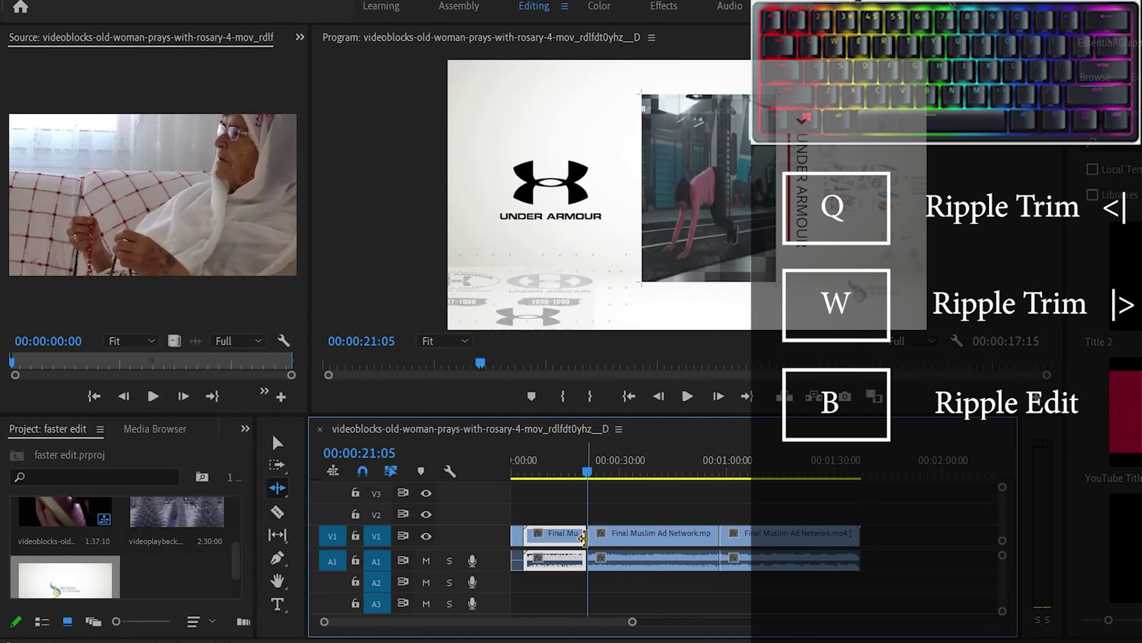
{"action": "left_click_drag", "start_coordinate": [583, 537], "coordinate": [611, 537]}
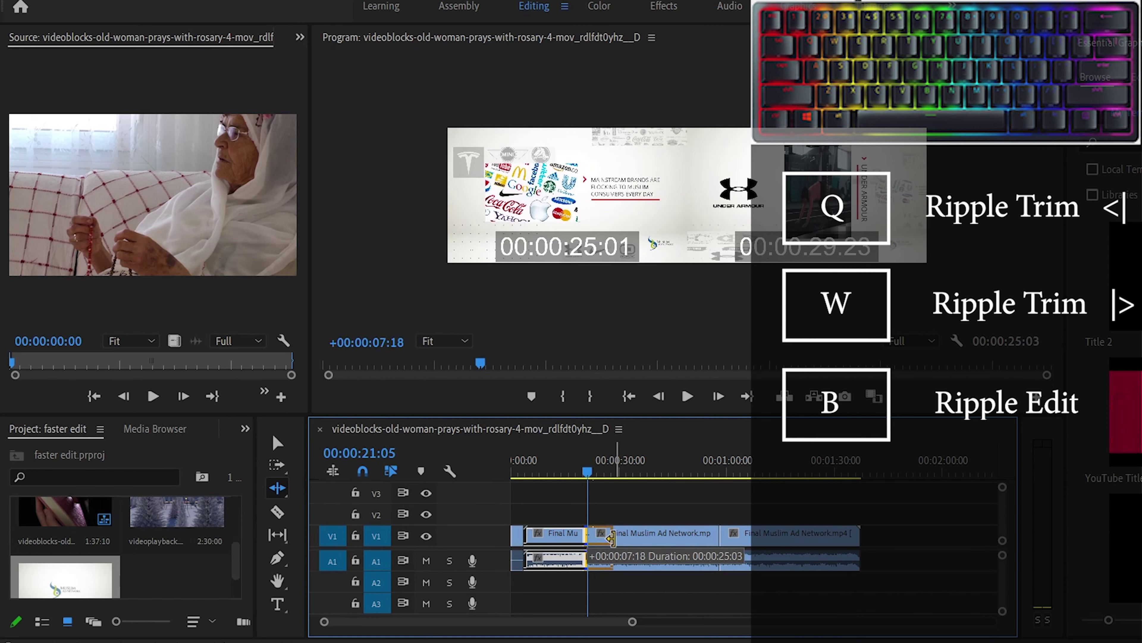
{"action": "left_click_drag", "start_coordinate": [611, 537], "coordinate": [613, 537]}
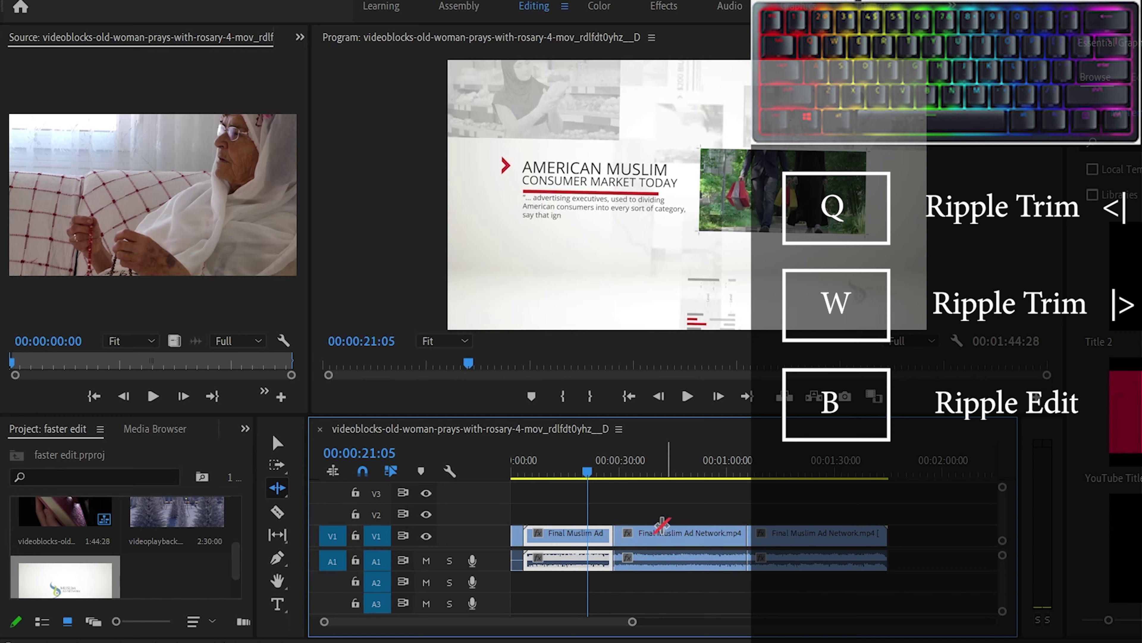
{"action": "left_click_drag", "start_coordinate": [613, 538], "coordinate": [650, 540]}
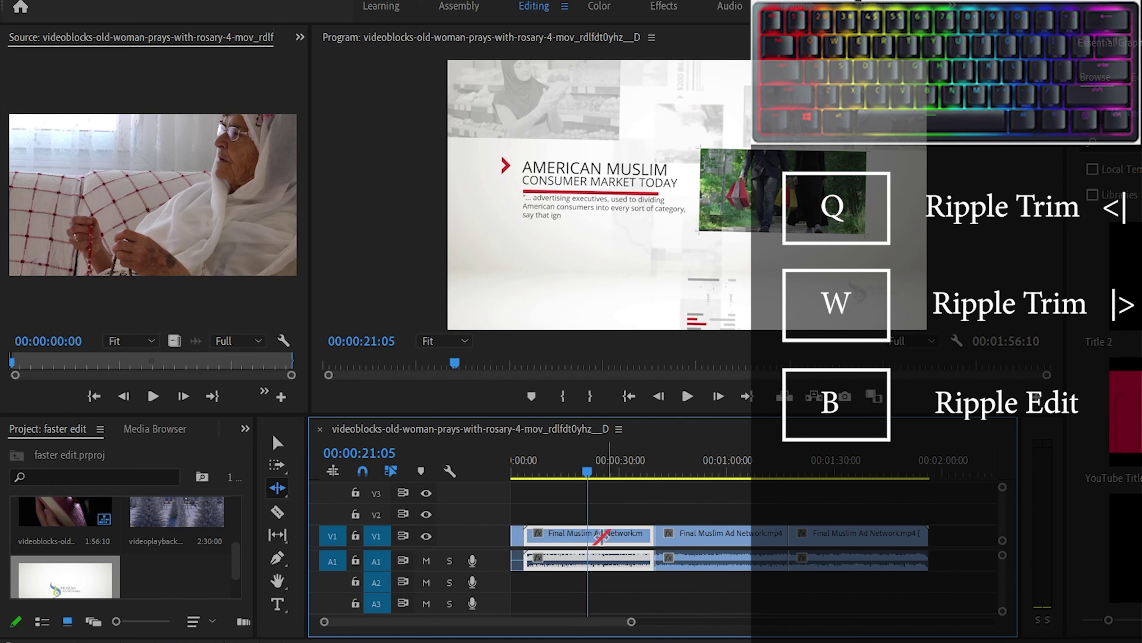
- Split the first clip at the playhead, then ripple-delete the second clip with Shift+Delete
{"action": "key", "text": "ctrl+k"}
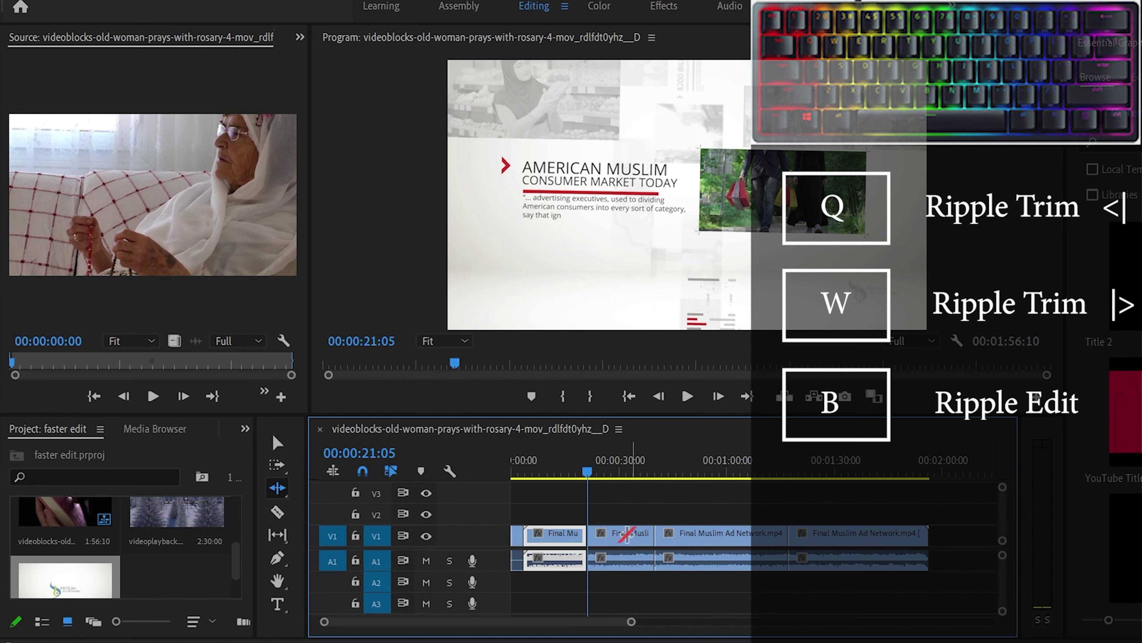
{"action": "left_click", "coordinate": [275, 442]}
{"action": "left_click", "coordinate": [625, 537]}
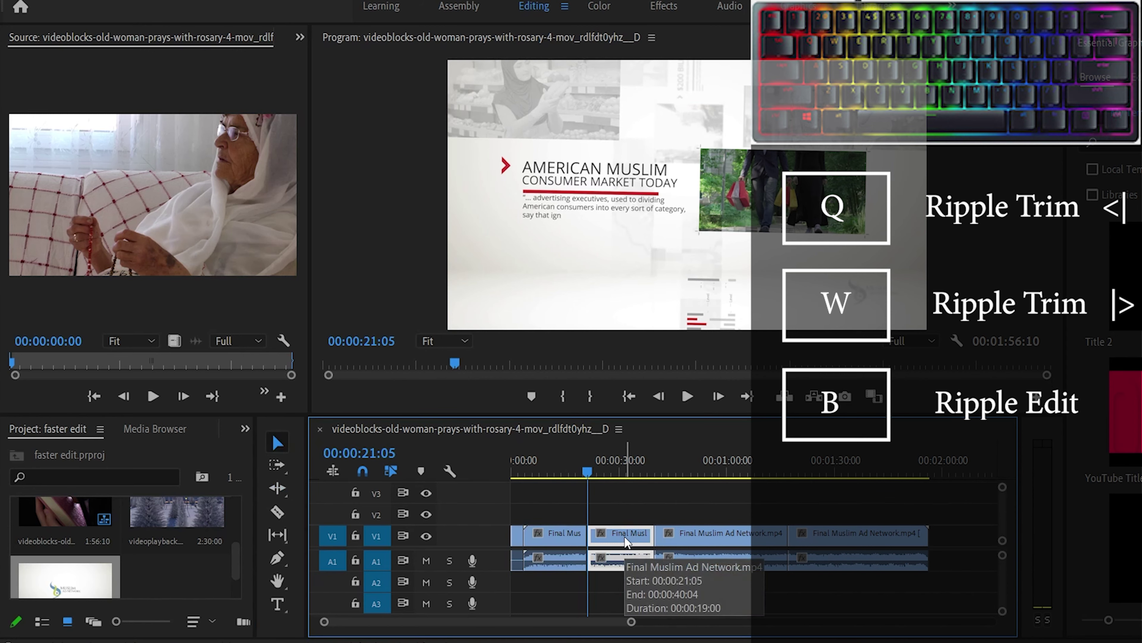
{"action": "key", "text": "shift+Delete"}
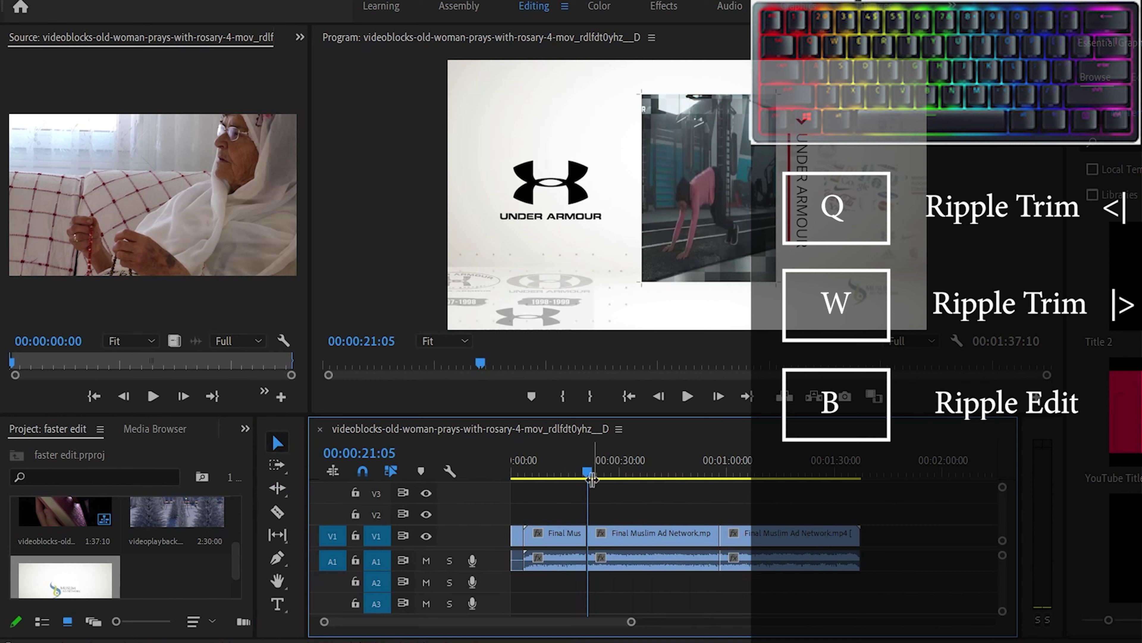
- Add a marker on the second clip near 00:00:34:15, then play the sequence from 00:00:39:07
{"action": "left_click_drag", "start_coordinate": [586, 472], "coordinate": [576, 477]}
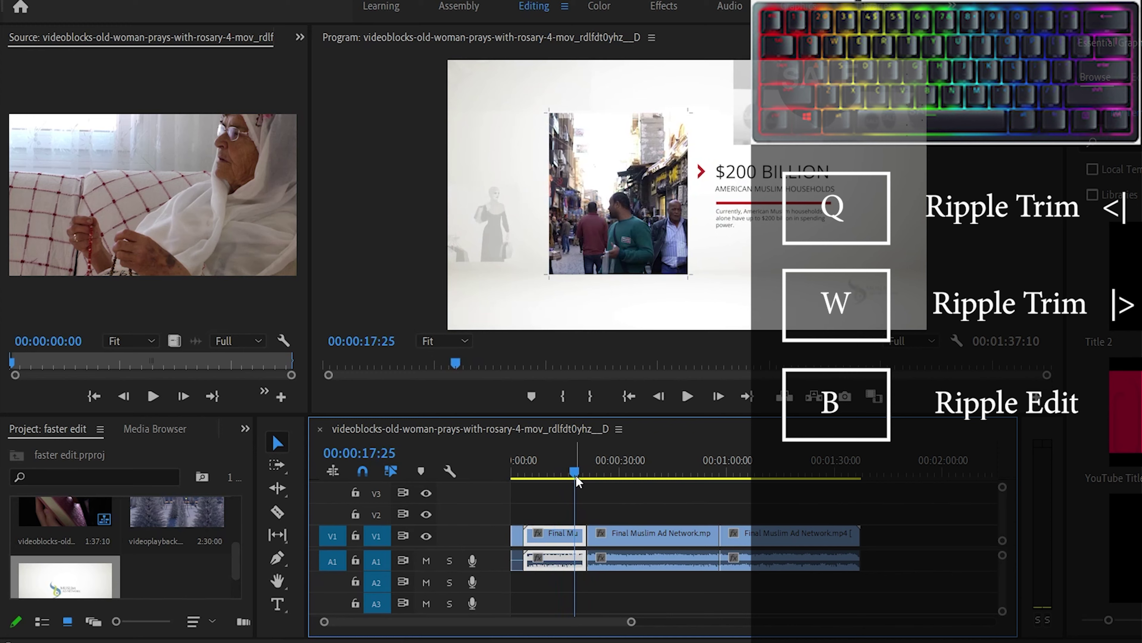
{"action": "left_click_drag", "start_coordinate": [575, 474], "coordinate": [642, 475]}
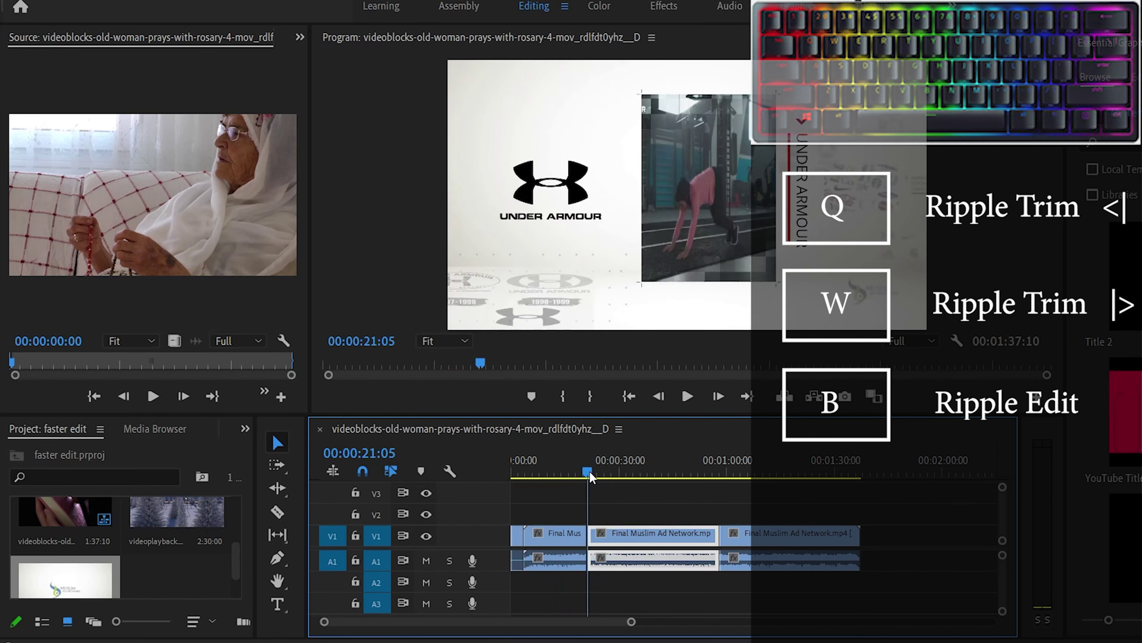
{"action": "mouse_move", "coordinate": [641, 473]}
{"action": "left_mouse_down"}
{"action": "mouse_move", "coordinate": [619, 487]}
{"action": "mouse_move", "coordinate": [635, 485]}
{"action": "left_mouse_up"}
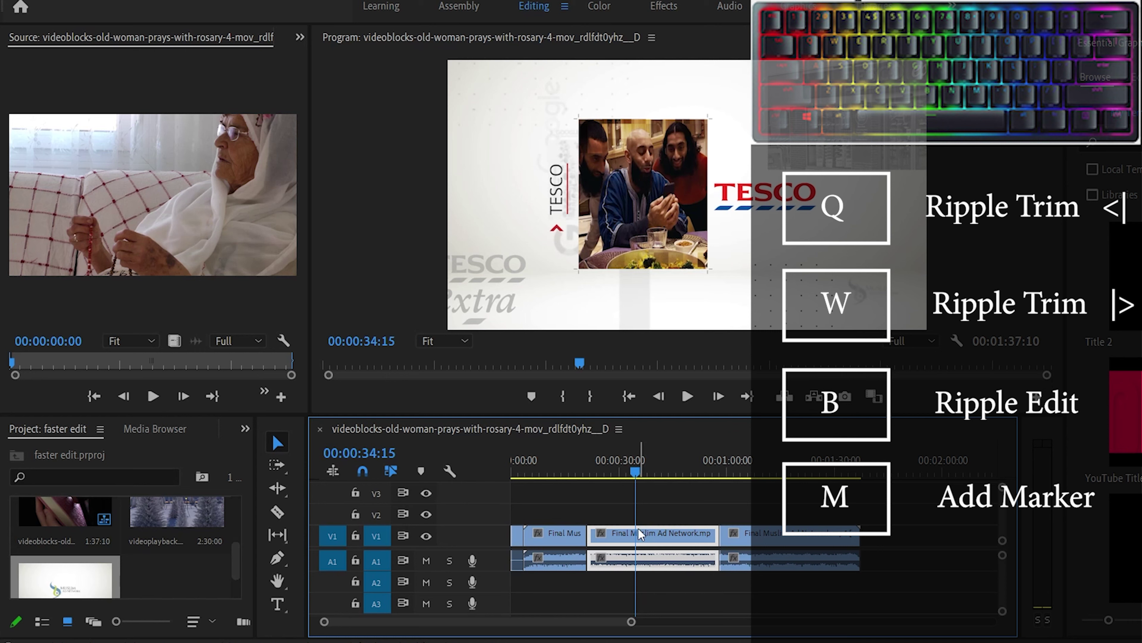
{"action": "key", "text": "m"}
{"action": "left_click_drag", "start_coordinate": [637, 469], "coordinate": [654, 469]}
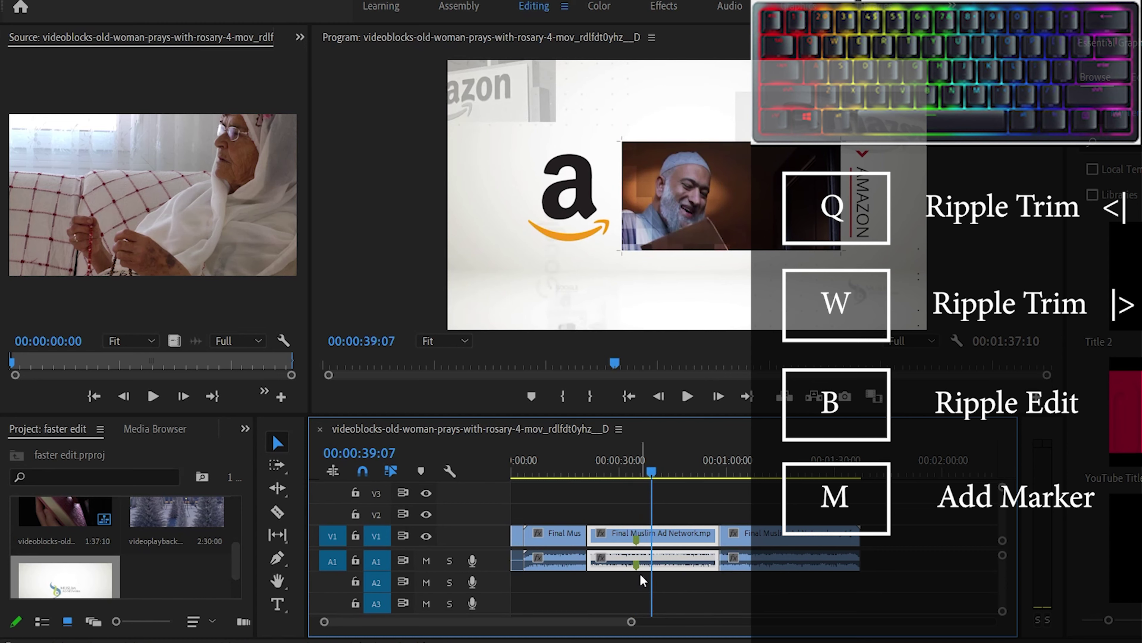
{"action": "left_click", "coordinate": [688, 396]}
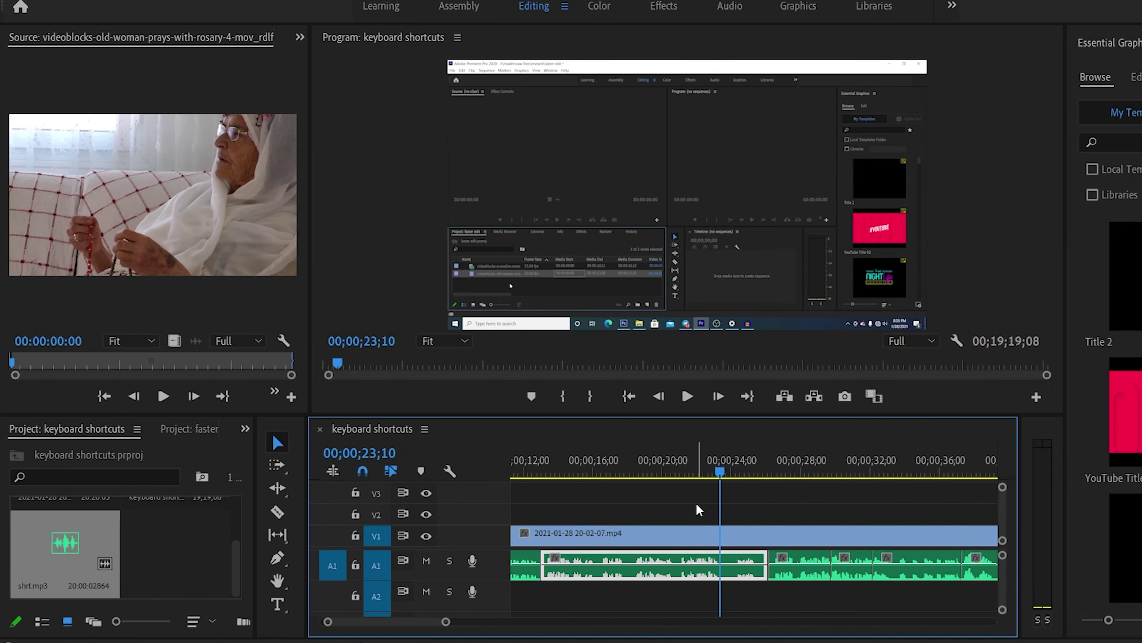
{"action": "left_click", "coordinate": [702, 538]}
{"action": "left_click", "coordinate": [707, 555]}
{"action": "left_click", "coordinate": [709, 535]}
{"action": "left_click", "coordinate": [709, 569]}
{"action": "left_click", "coordinate": [703, 535]}
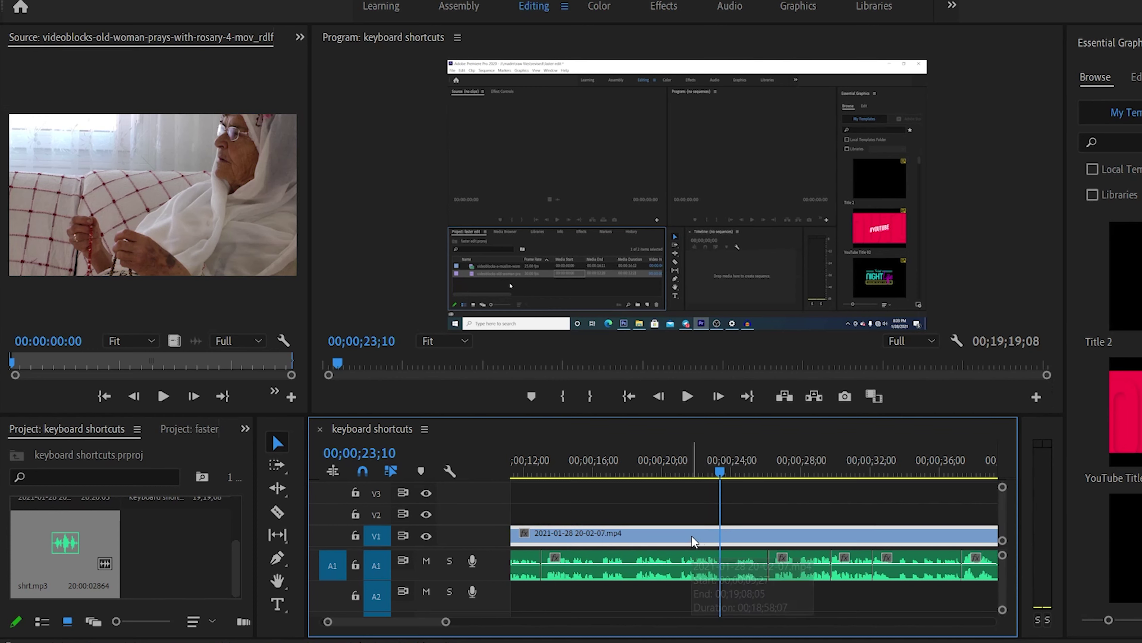
{"action": "left_click_drag", "start_coordinate": [693, 540], "coordinate": [701, 517]}
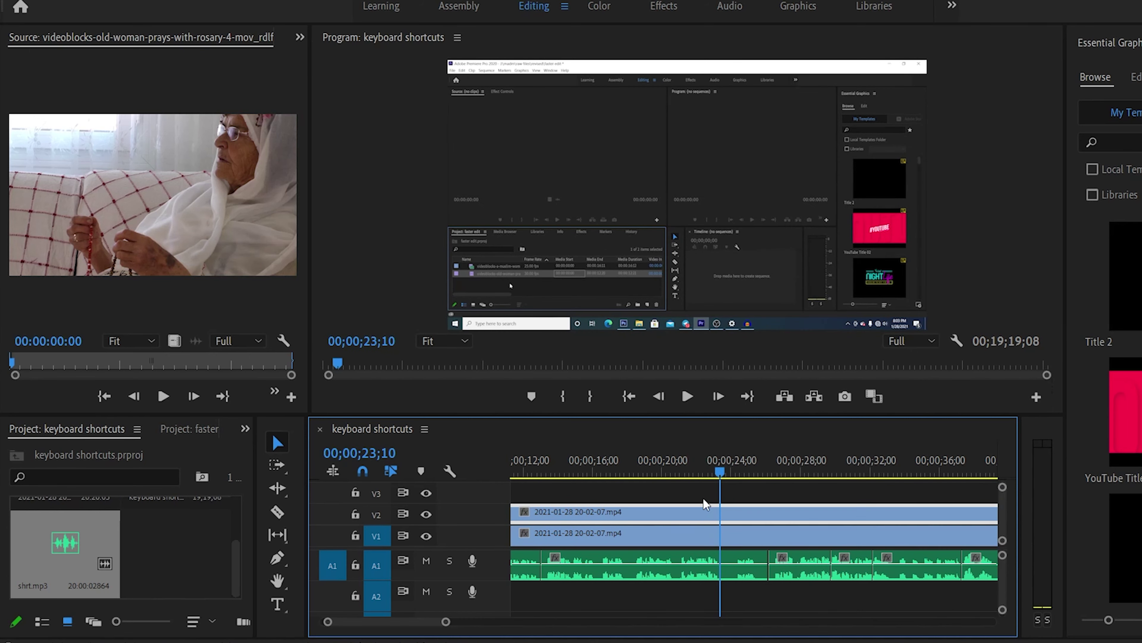
- Select the V2 copy, then settle on selecting the shrt.mp3 audio clip
{"action": "left_click", "coordinate": [703, 536]}
{"action": "left_click", "coordinate": [701, 513]}
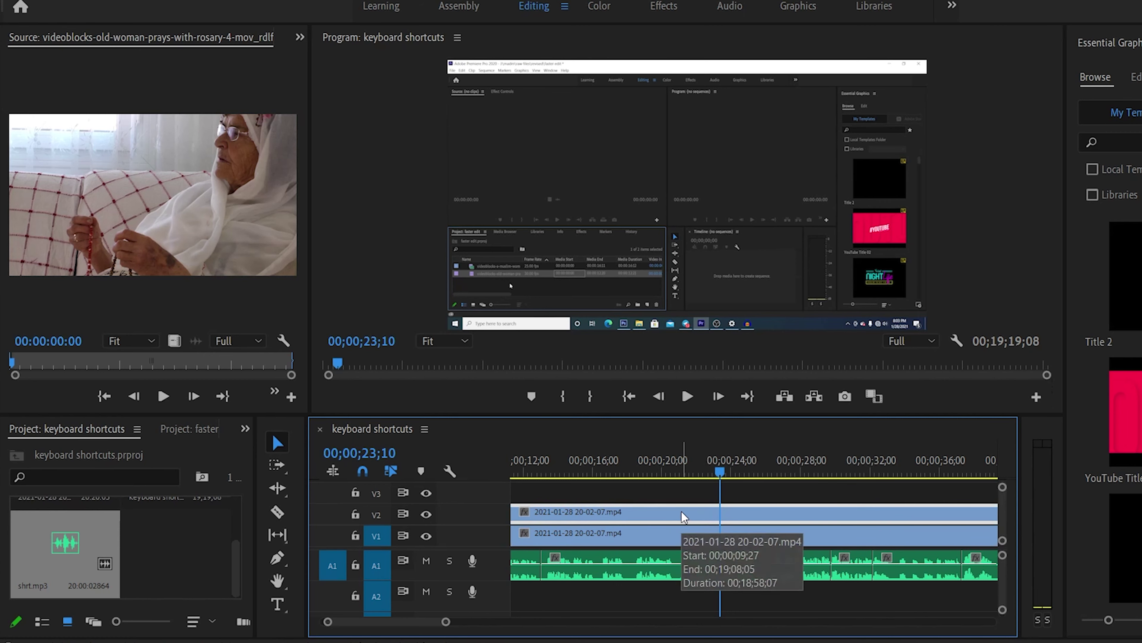
{"action": "left_click", "coordinate": [731, 571]}
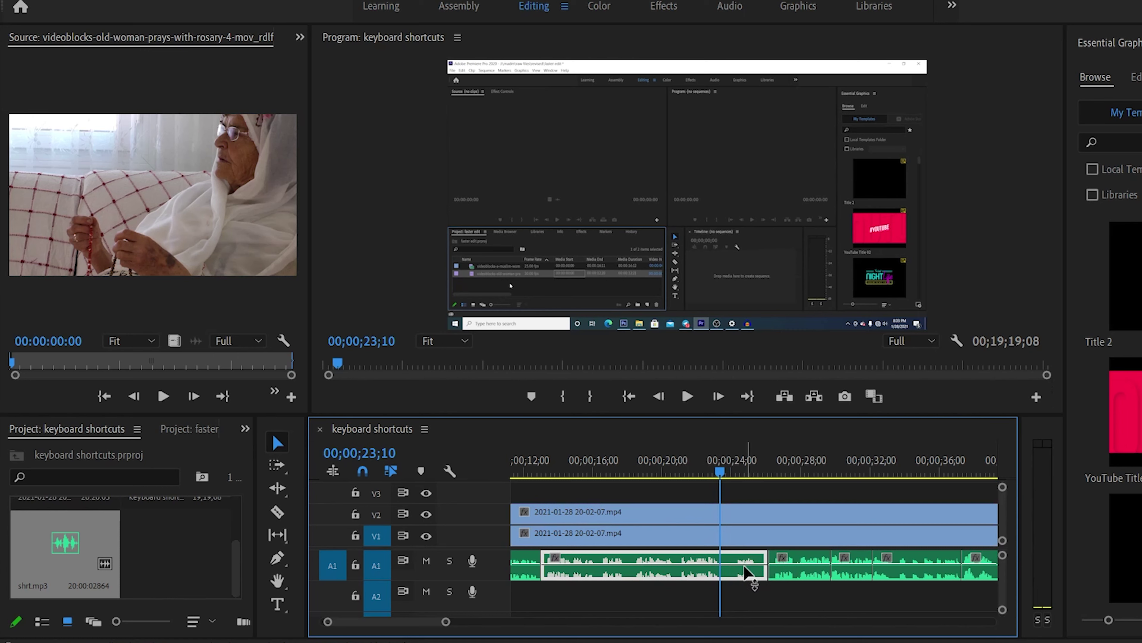
{"action": "left_click", "coordinate": [747, 538]}
{"action": "left_click", "coordinate": [746, 514]}
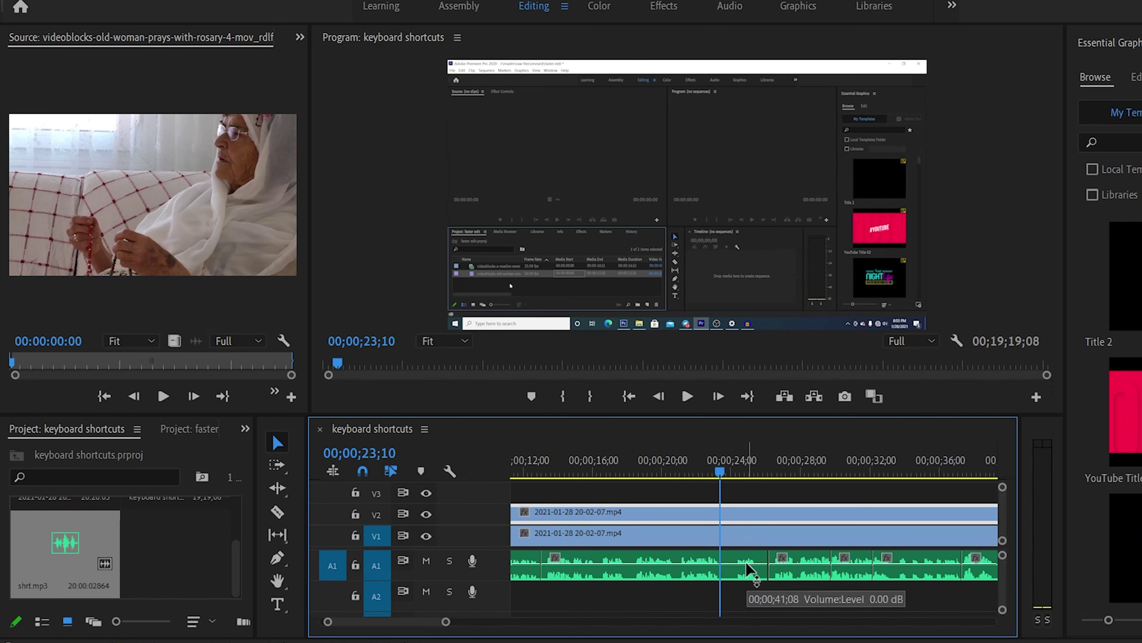
{"action": "left_click", "coordinate": [746, 599]}
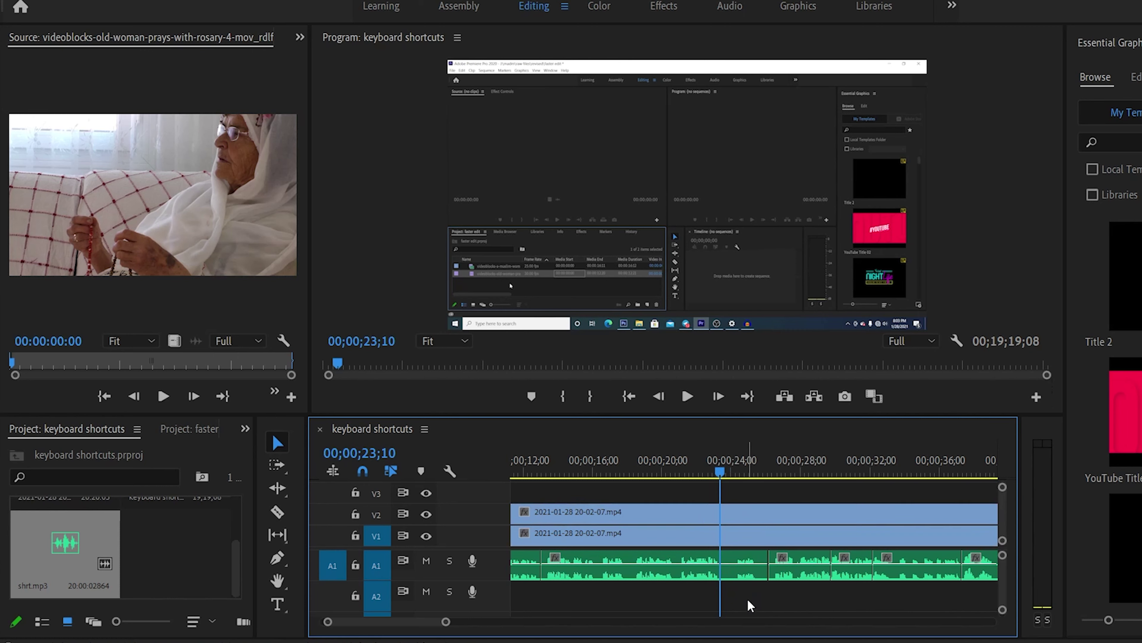
{"action": "left_click", "coordinate": [740, 569]}
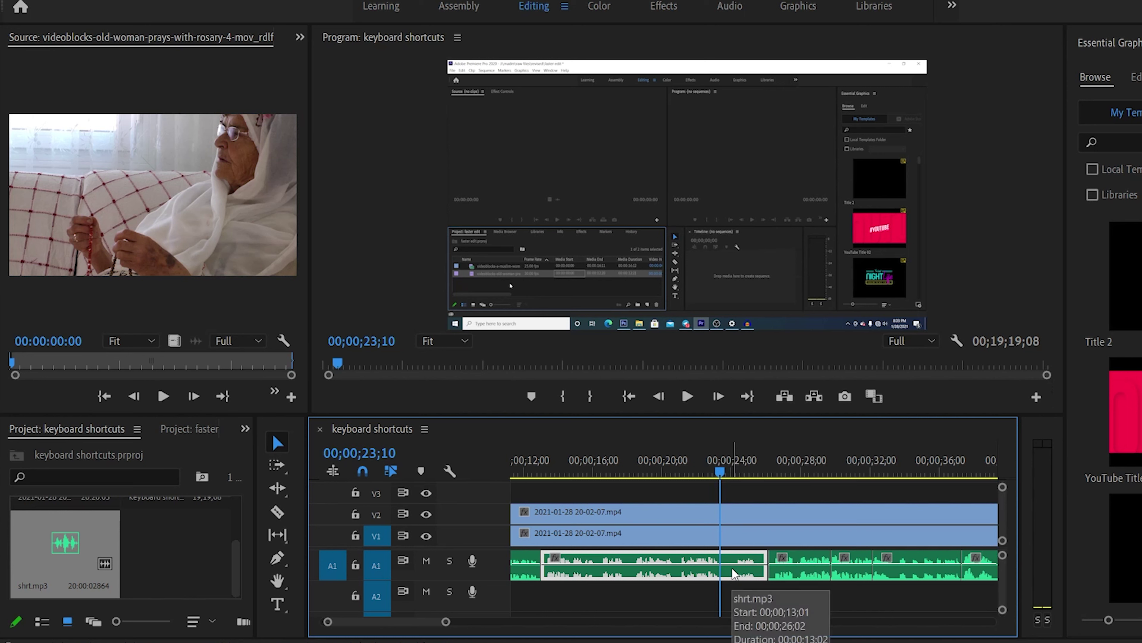
- Cut all tracks at the playhead with Ctrl+Shift+K and try a W ripple trim, undoing both
{"action": "mouse_move", "coordinate": [740, 568]}
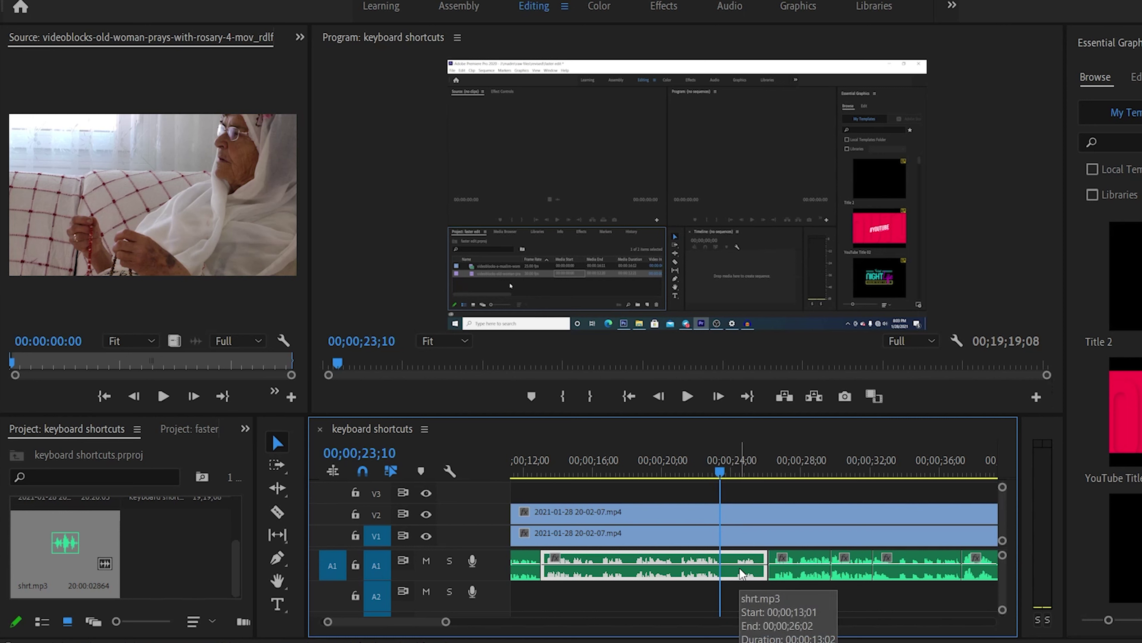
{"action": "key", "text": "ctrl+shift+k"}
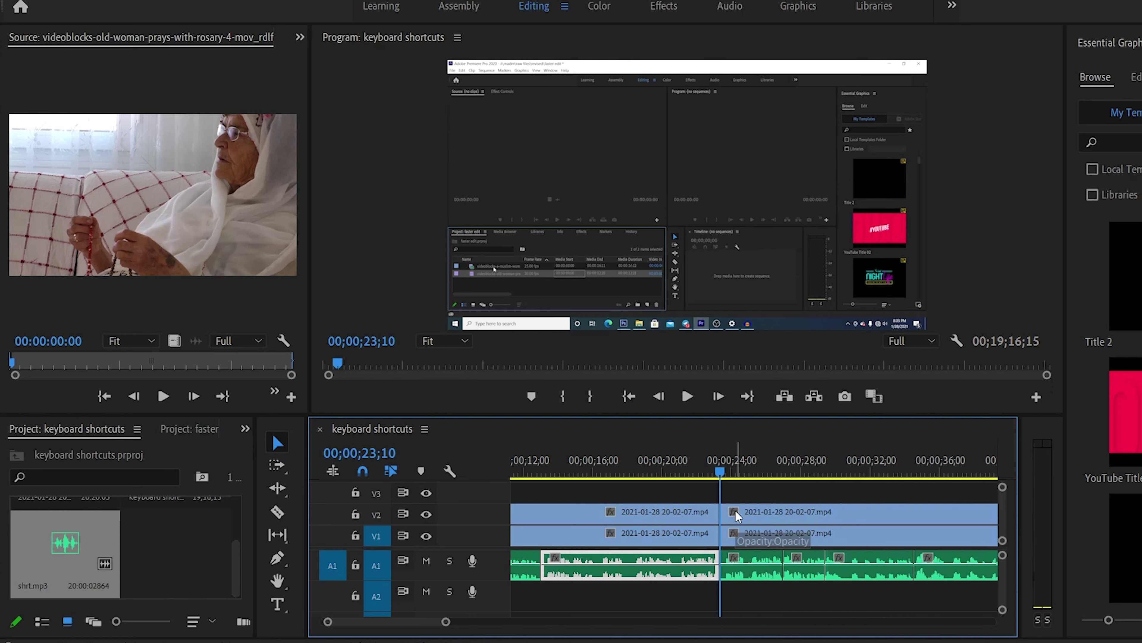
{"action": "key", "text": "ctrl+z"}
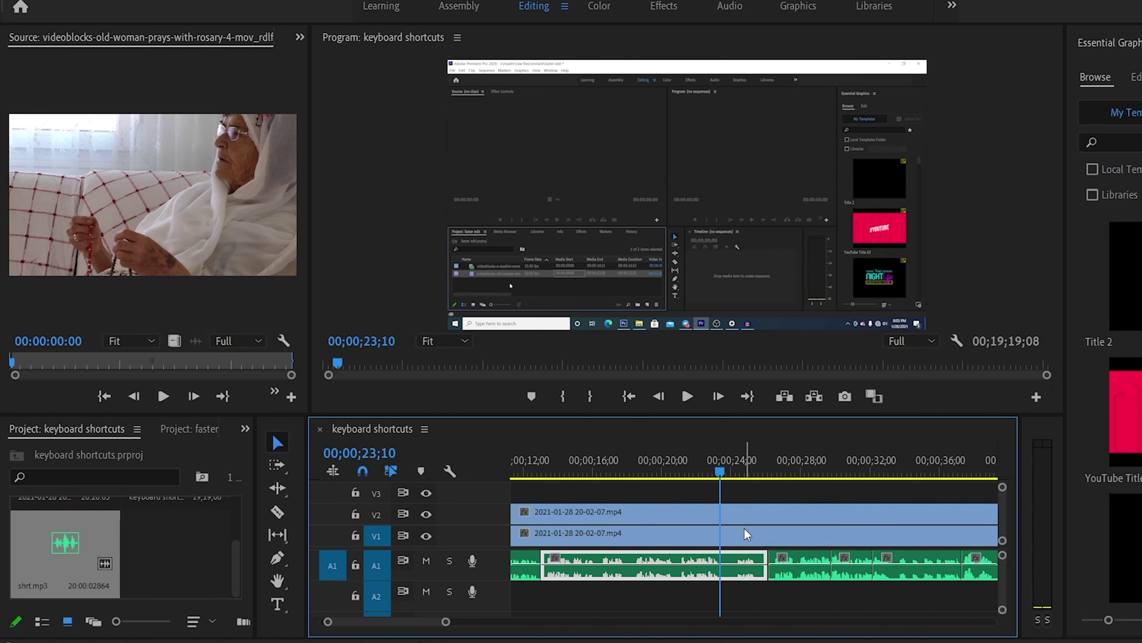
{"action": "key", "text": "w"}
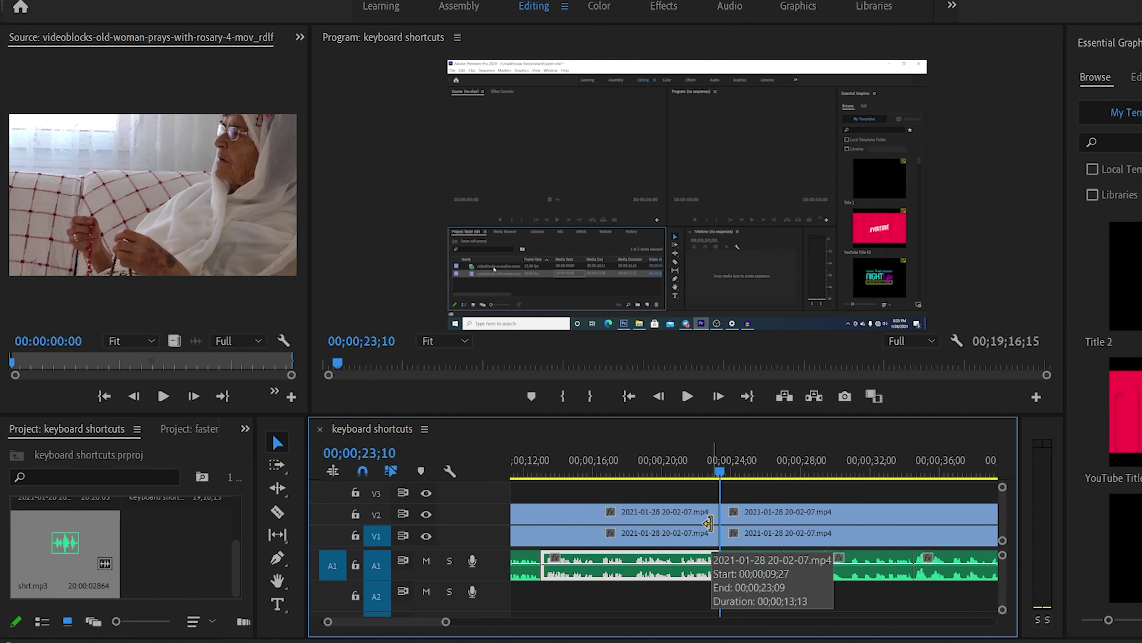
{"action": "key", "text": "ctrl+z"}
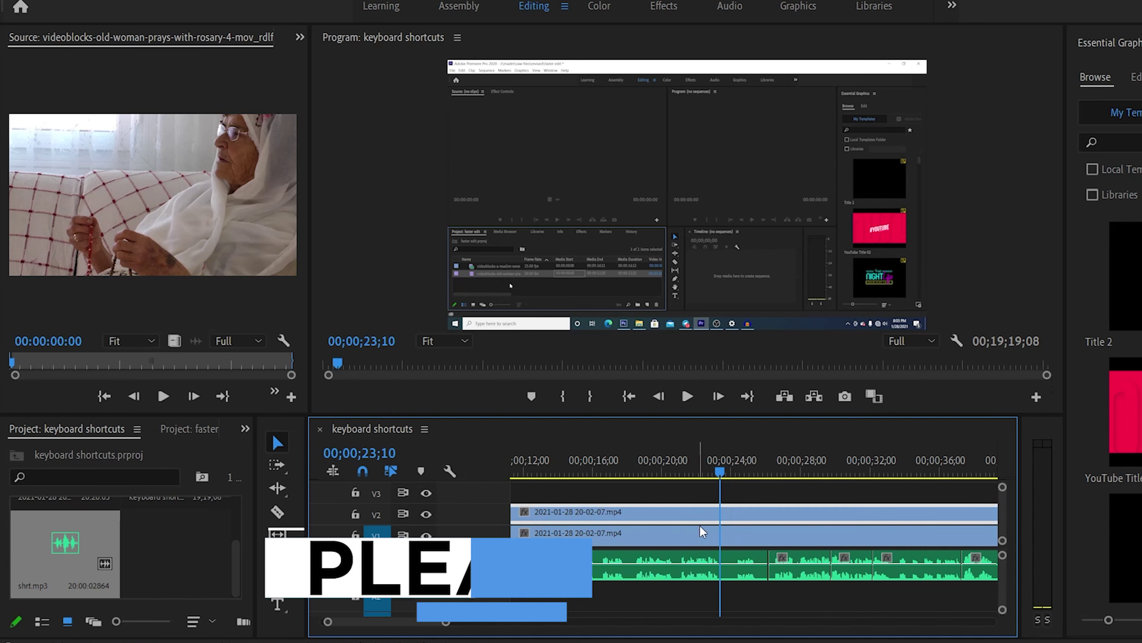
- Lock video tracks V1 and V2 against edits
{"action": "left_click", "coordinate": [710, 528]}
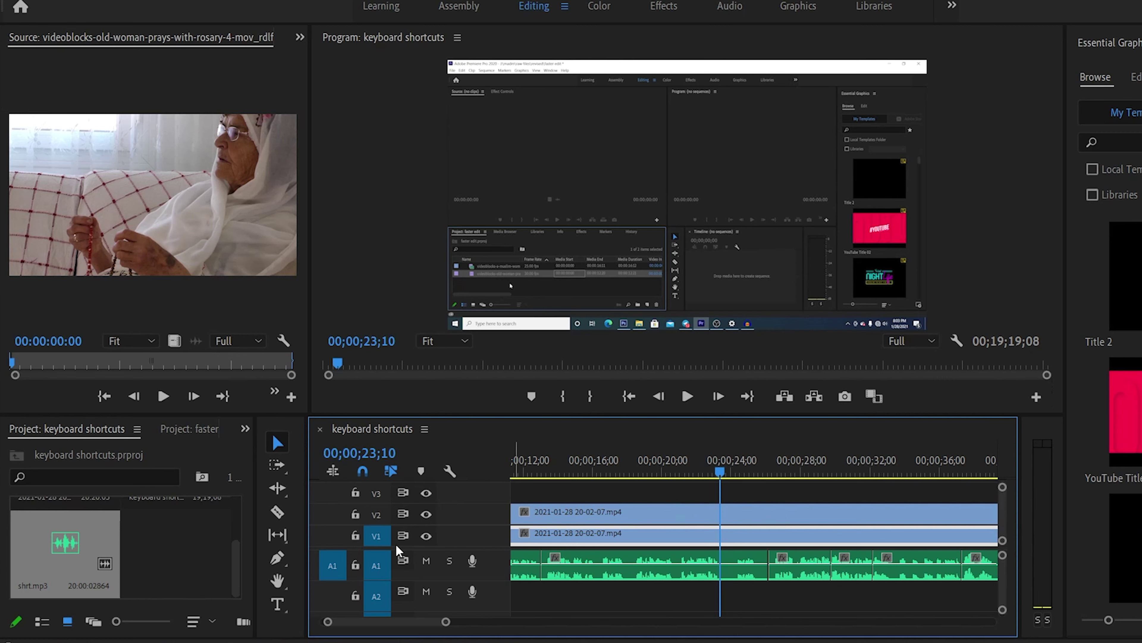
{"action": "left_click", "coordinate": [355, 537]}
{"action": "left_click", "coordinate": [355, 515]}
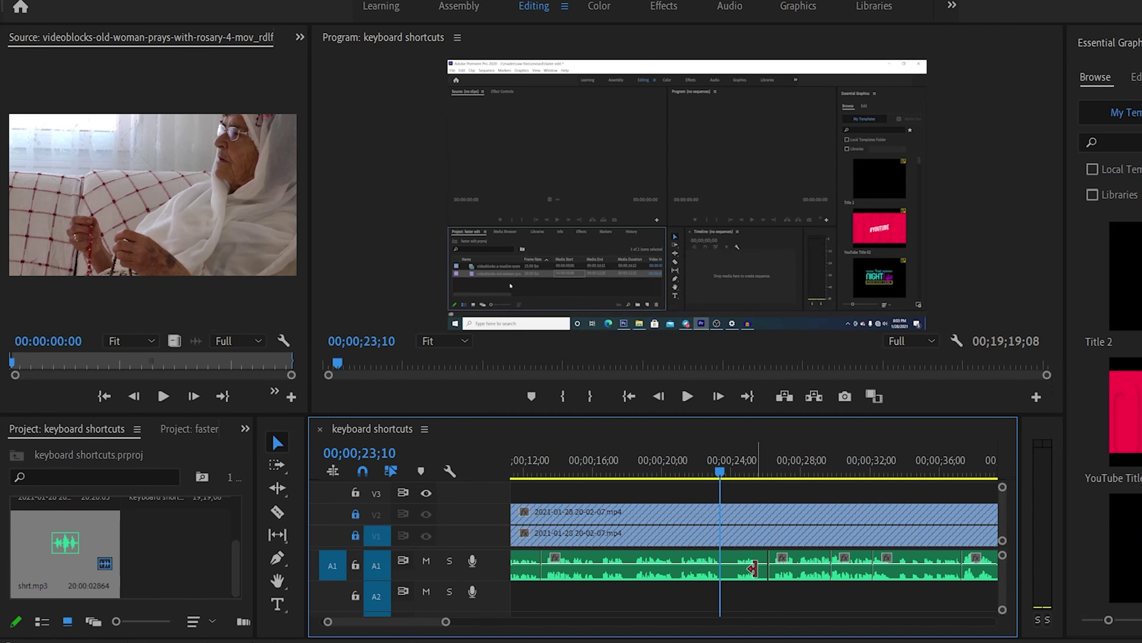
- Ripple-trim the shrt.mp3 audio clip's end to the playhead and zoom the timeline out
{"action": "left_click", "coordinate": [740, 568]}
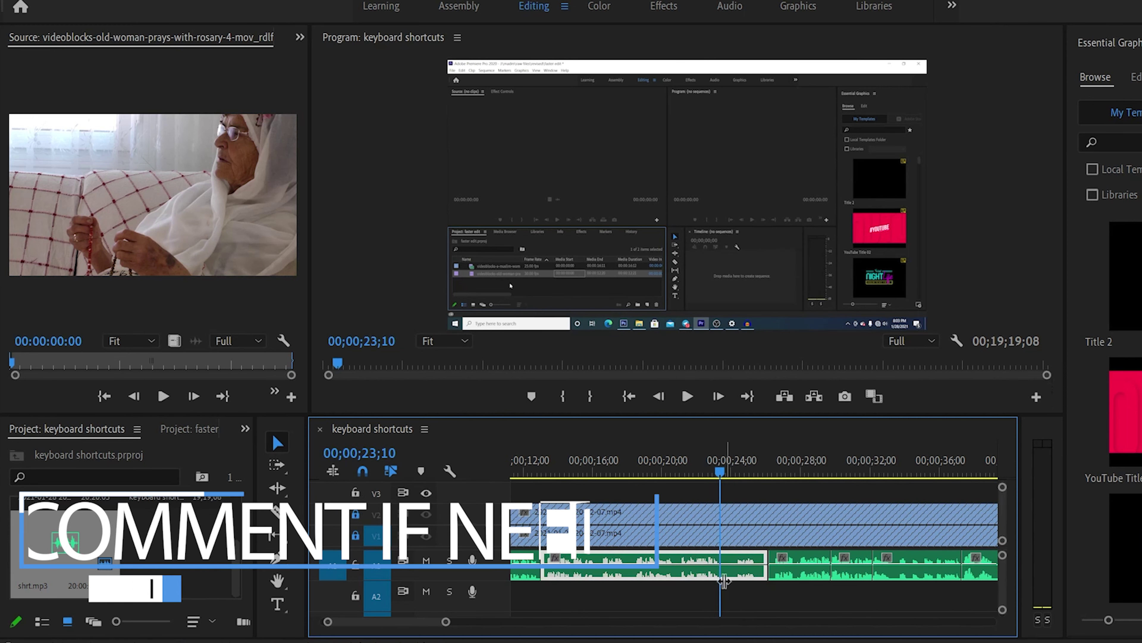
{"action": "key", "text": "w"}
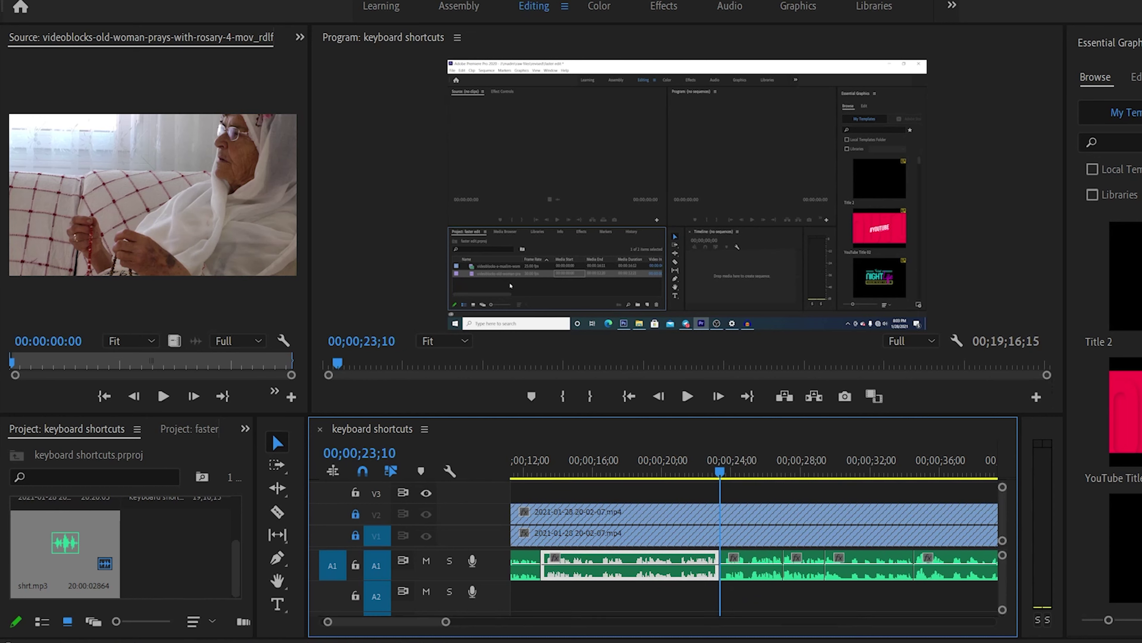
{"action": "left_click_drag", "start_coordinate": [445, 621], "coordinate": [507, 621]}
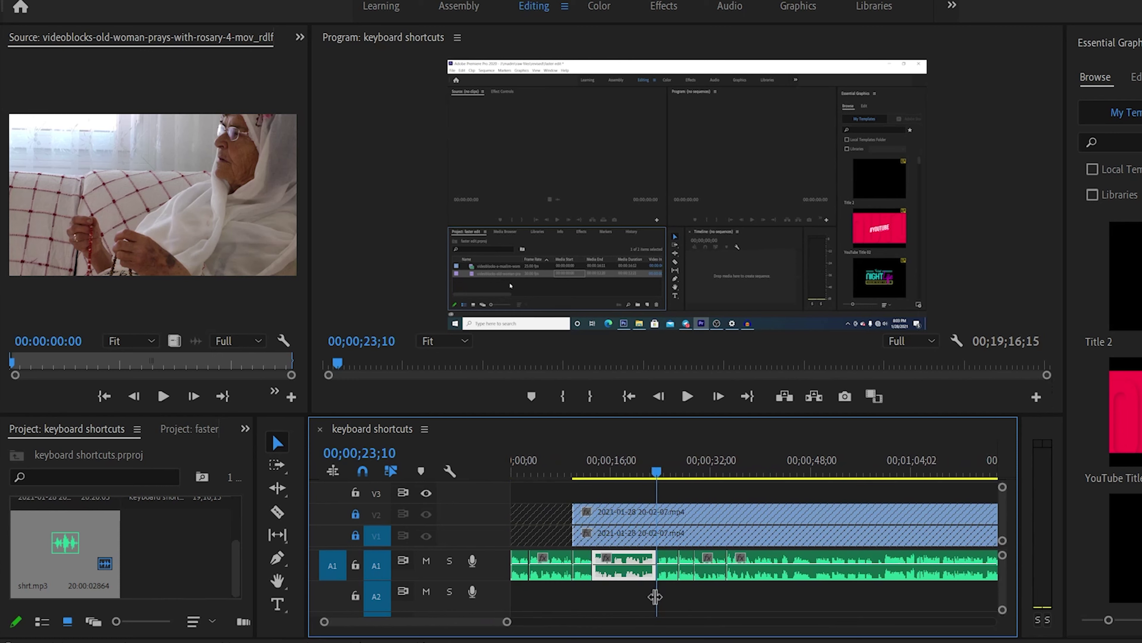
{"action": "left_click_drag", "start_coordinate": [507, 621], "coordinate": [535, 621]}
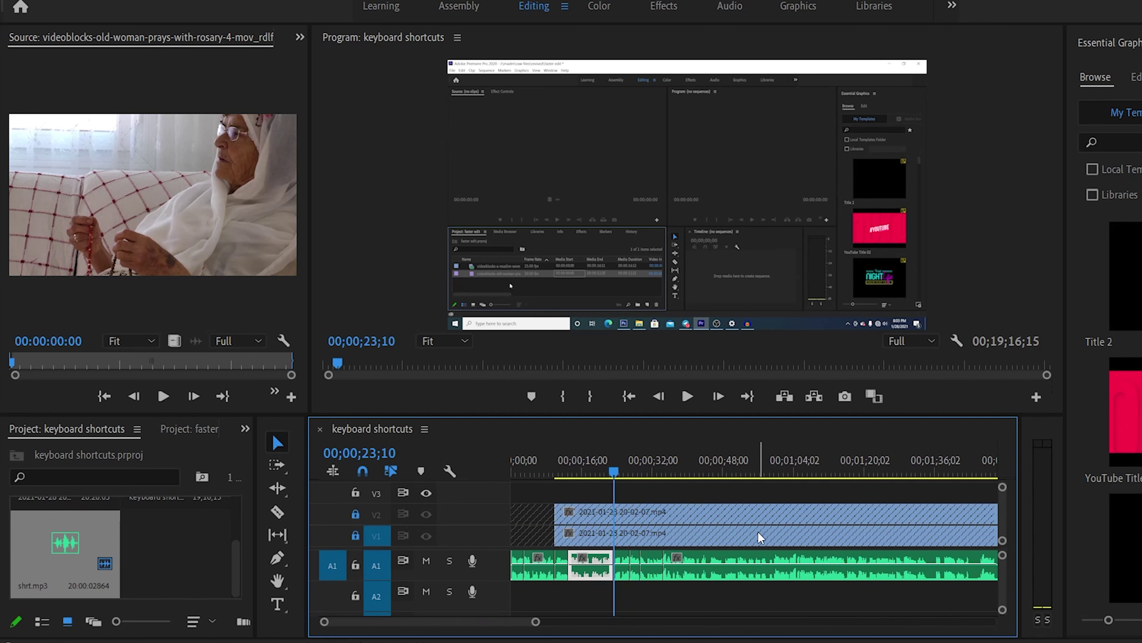